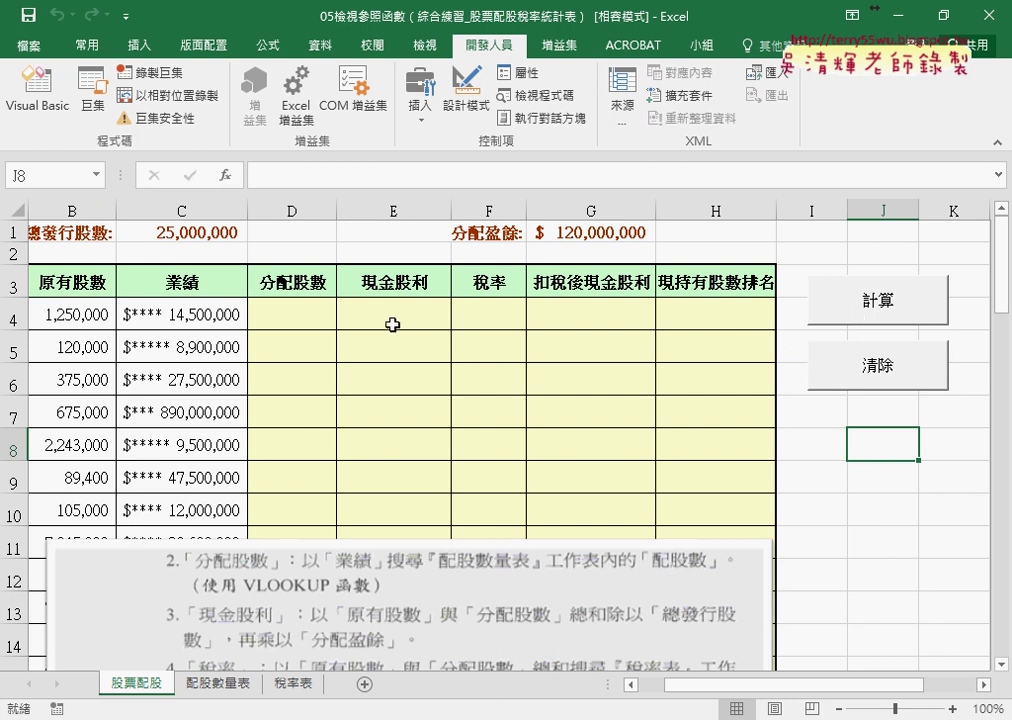
Run 計算 to fill columns D–H, clear them with 清除, then run 計算 again
left_click(903, 308)
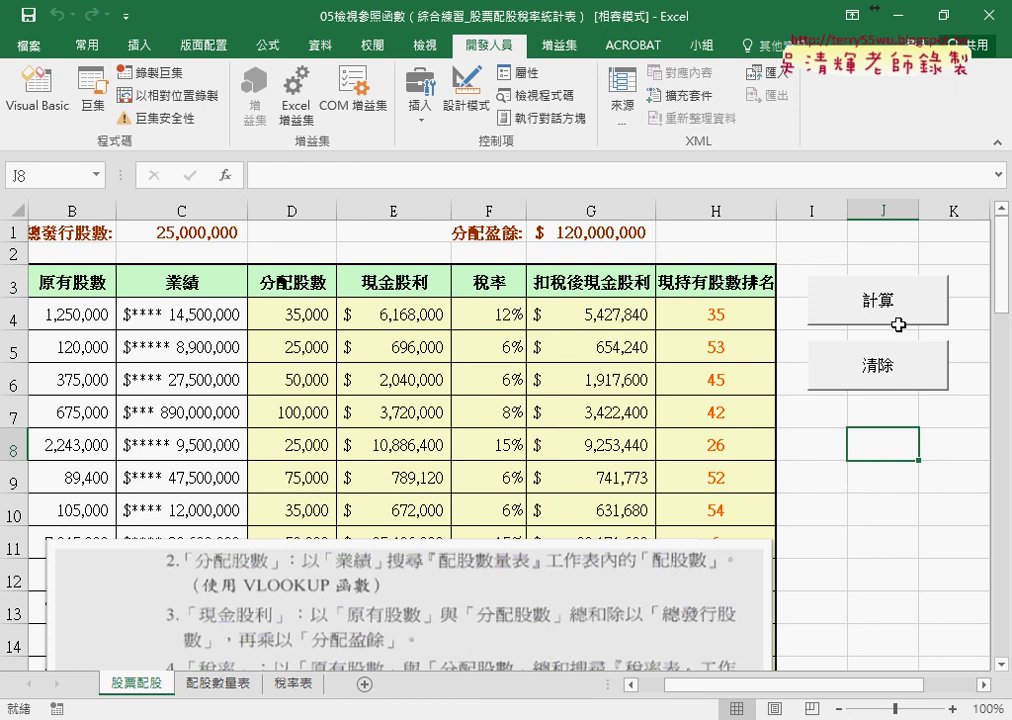
left_click(873, 377)
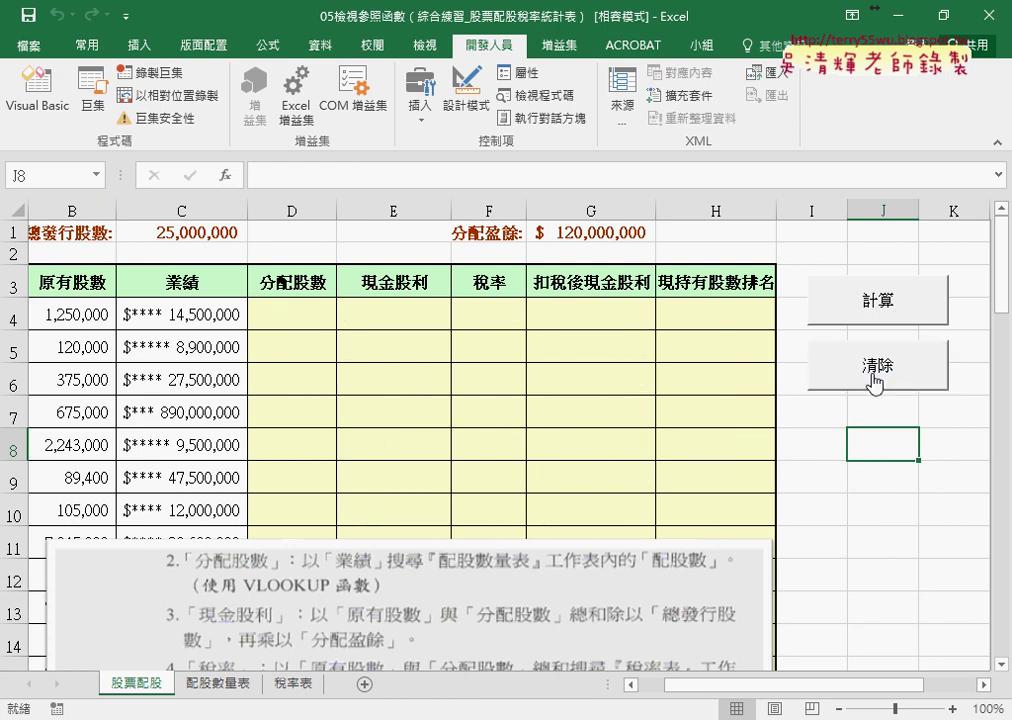
left_click(875, 303)
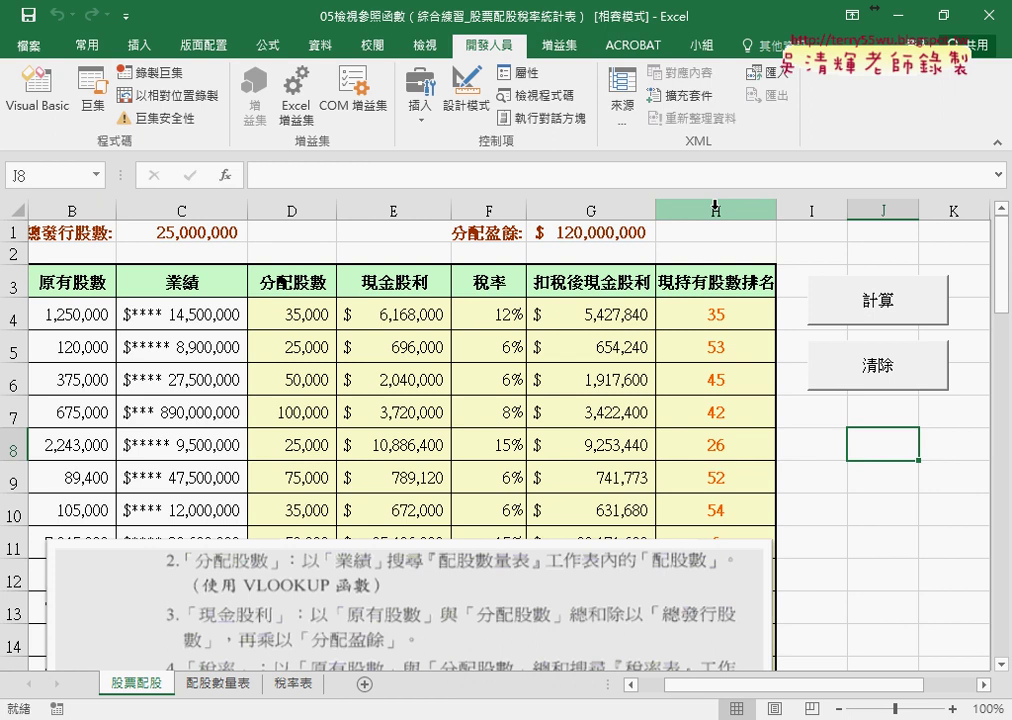
Read the row 4 formulas: VLOOKUP, cash dividend, tax rate, after-tax dividend and RANK.EQ in D4–H4
left_click(314, 314)
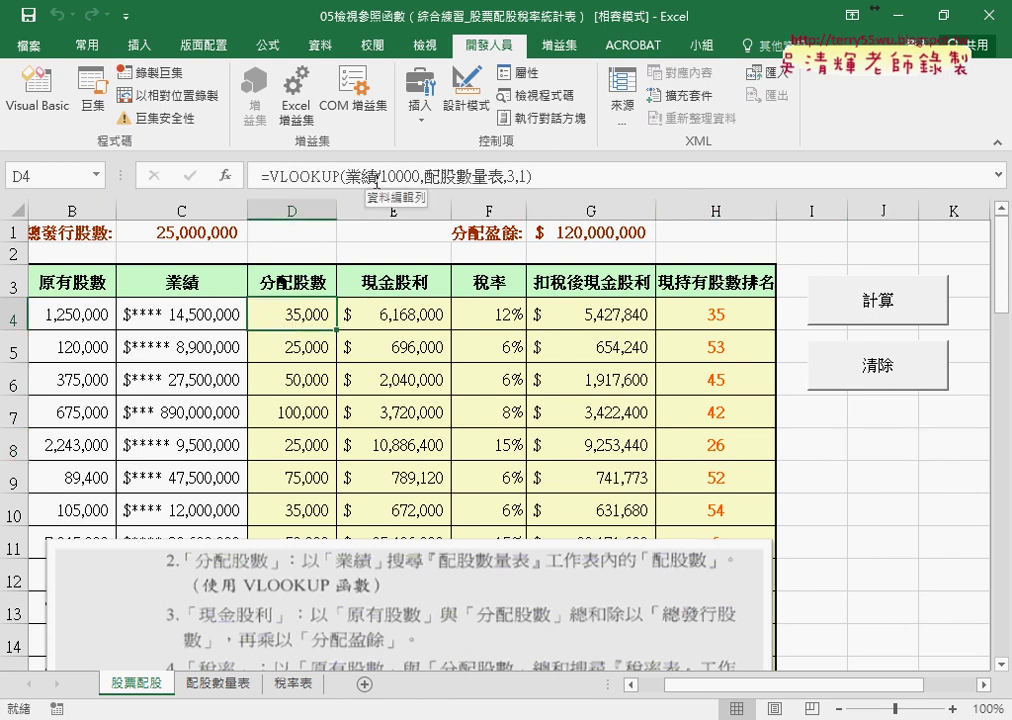
left_click(375, 317)
left_click(510, 318)
left_click(600, 316)
left_click(714, 316)
left_click(560, 318)
left_click(492, 318)
left_click(393, 318)
left_click(320, 316)
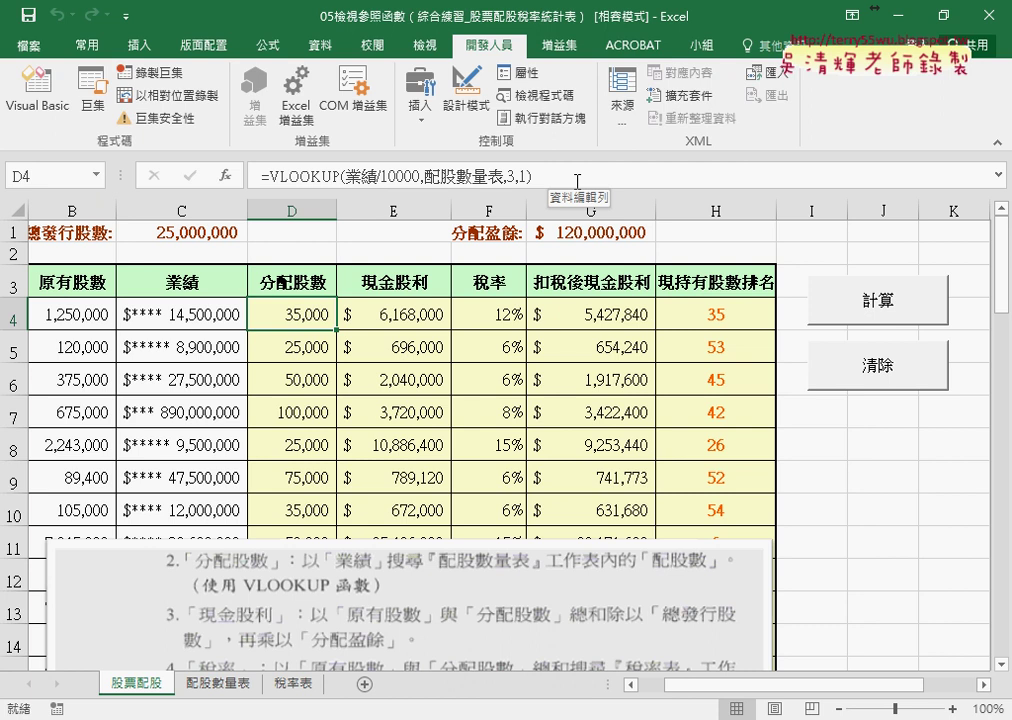
Compare D4 and D5 to confirm both use the same named-range VLOOKUP formula
left_click(305, 345)
left_click(302, 318)
left_click(302, 348)
left_click(302, 316)
left_click(302, 348)
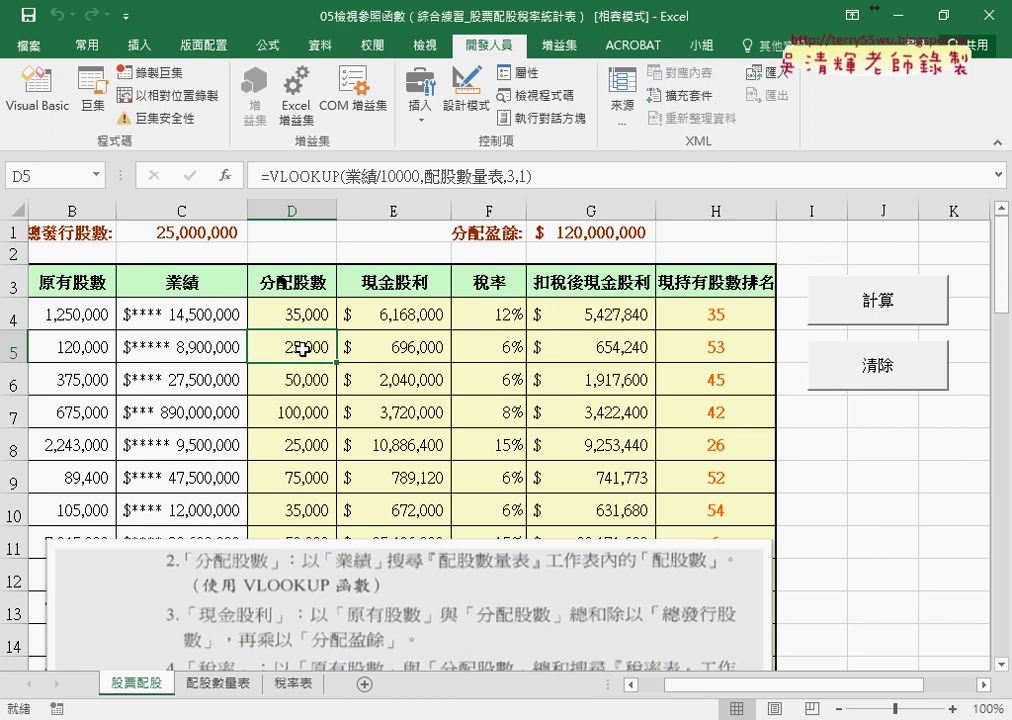
key("Up")
key("Down")
key("Up")
key("Down")
Compare the E–H formulas in rows 4 and 5, then clear columns D–H with 清除
left_click(363, 318)
left_click(400, 346)
left_click(495, 318)
left_click(560, 312)
left_click(569, 343)
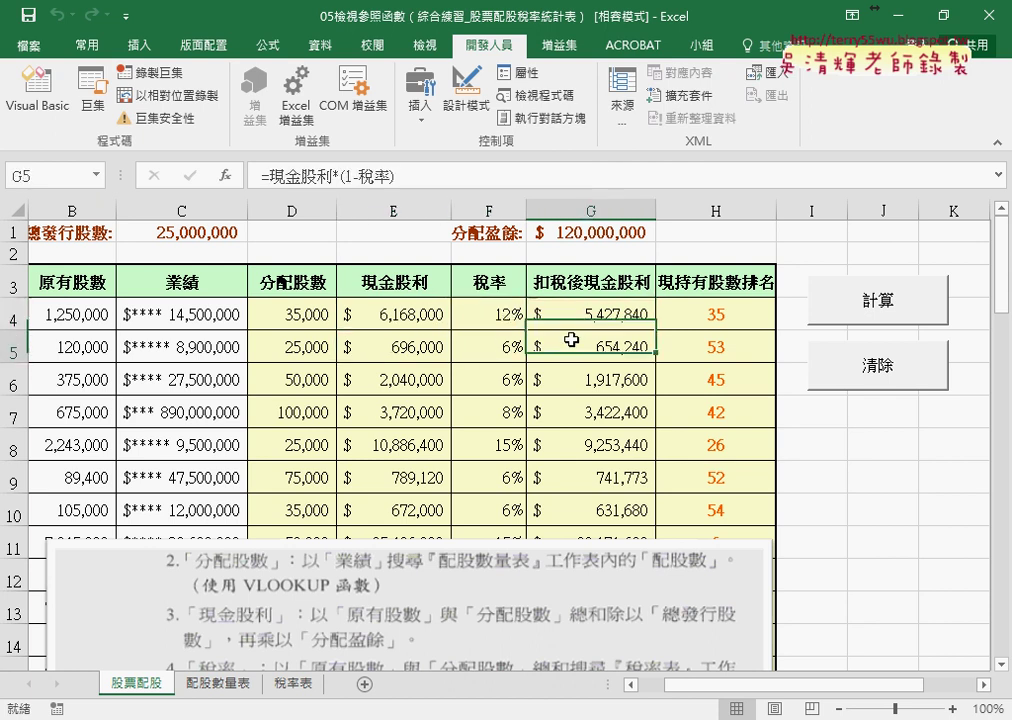
left_click(714, 309)
left_click(708, 336)
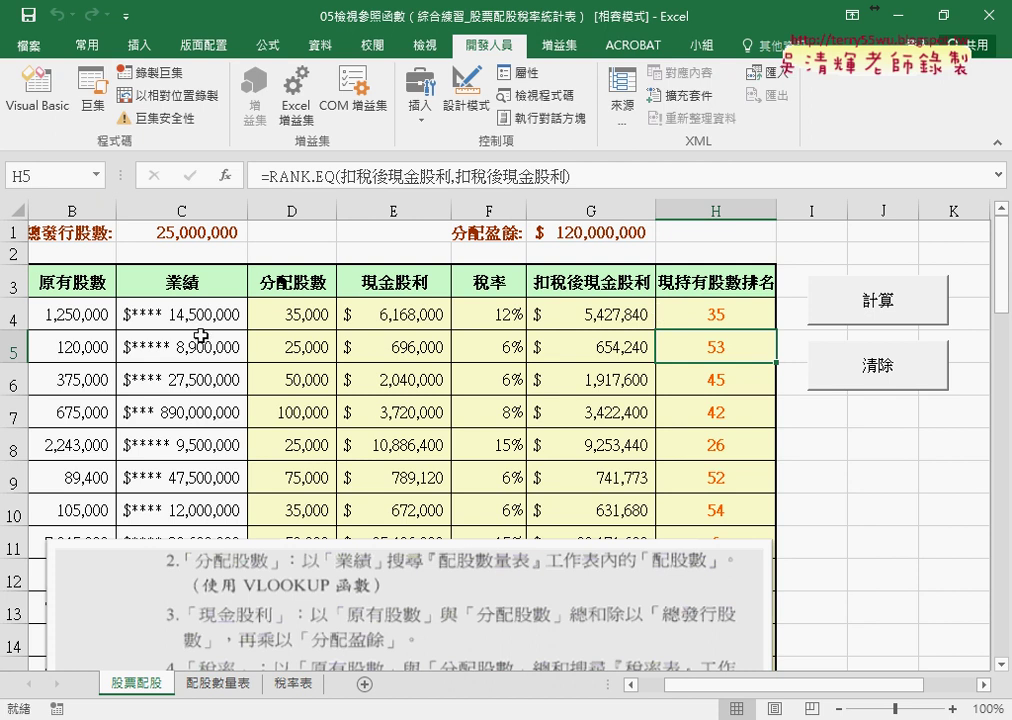
left_click(298, 318)
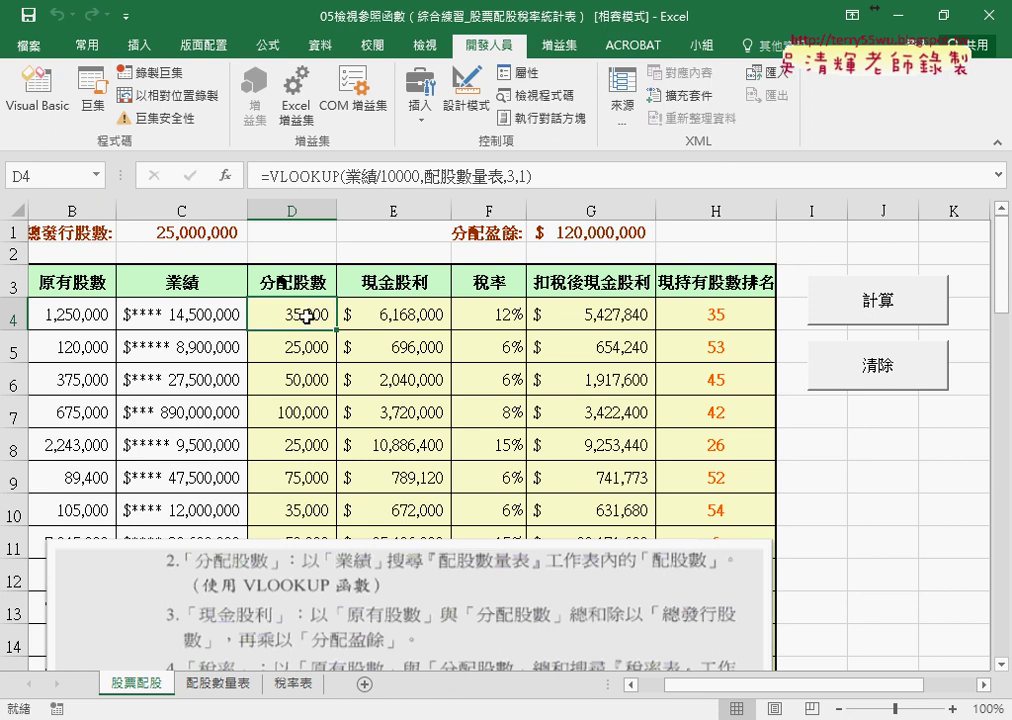
left_click(858, 370)
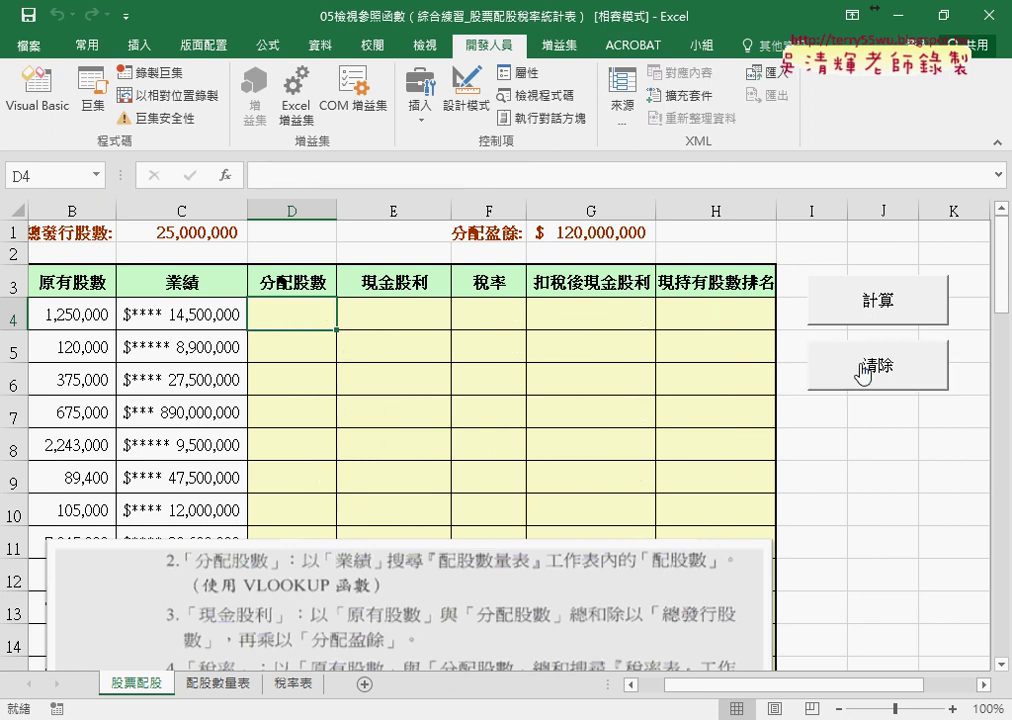
Refill D–H with 計算, then open its assigned macro in the VBA editor via 指定巨集 > 編輯
left_click(818, 296)
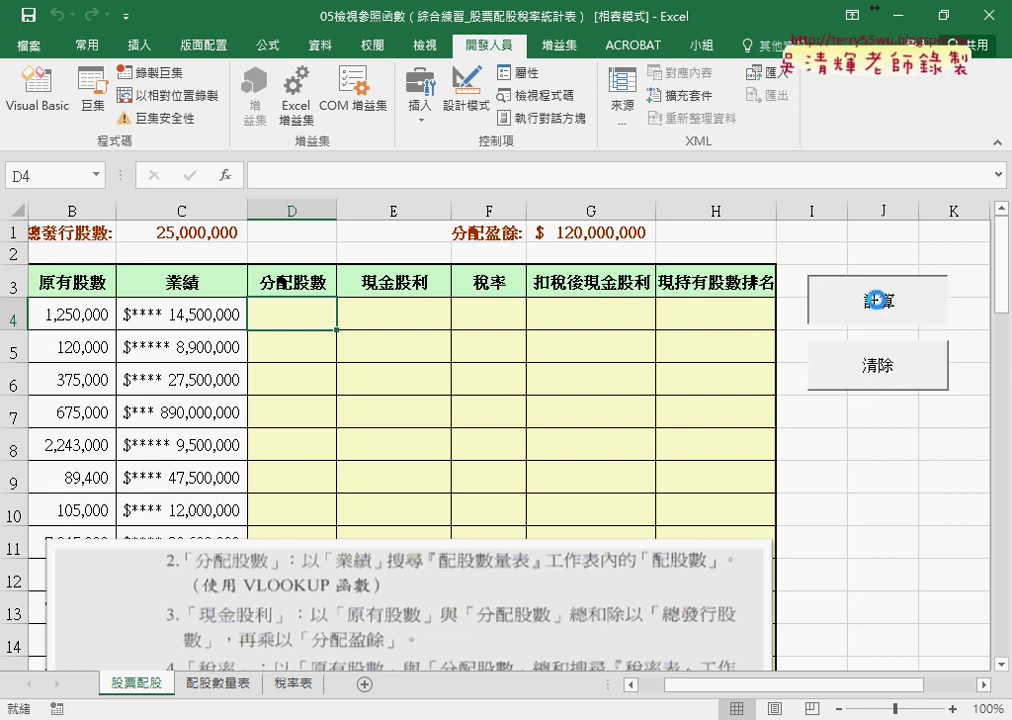
right_click(847, 305)
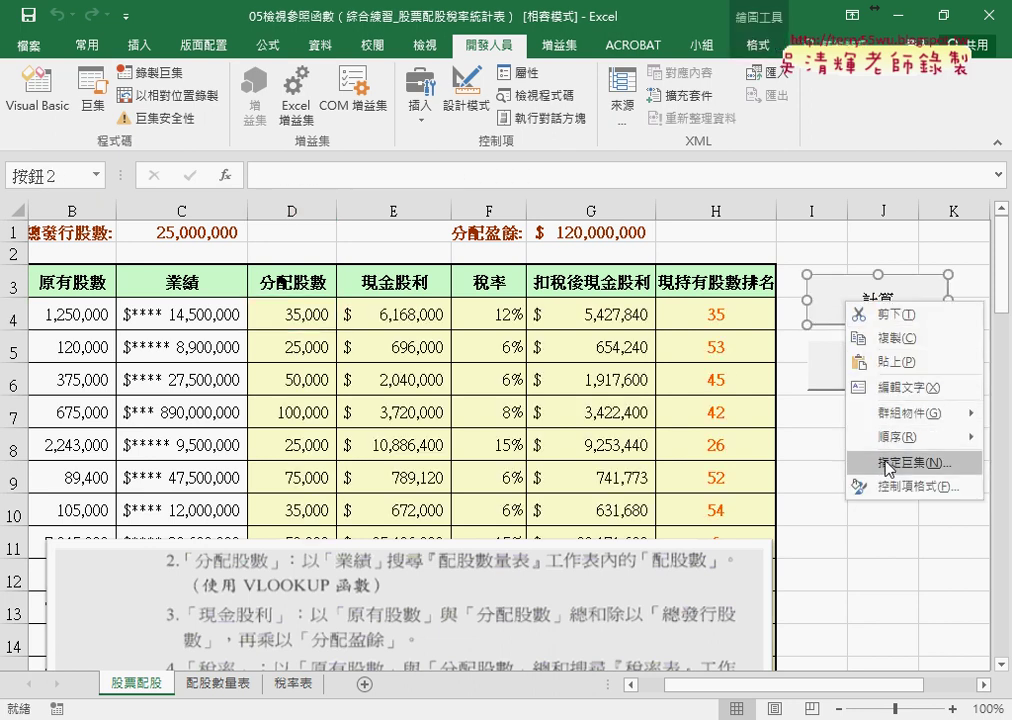
left_click(910, 462)
left_click(958, 310)
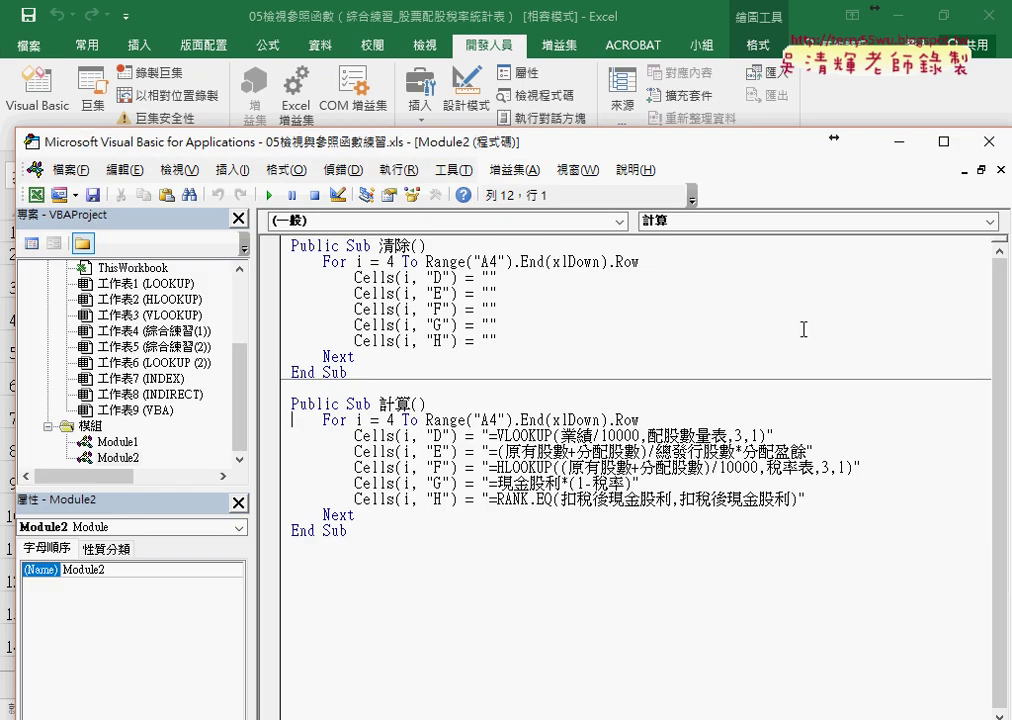
Inspect the 計算 macro's loop, from starting row 4 to its last-row expression
left_click_drag(595, 137, 691, 58)
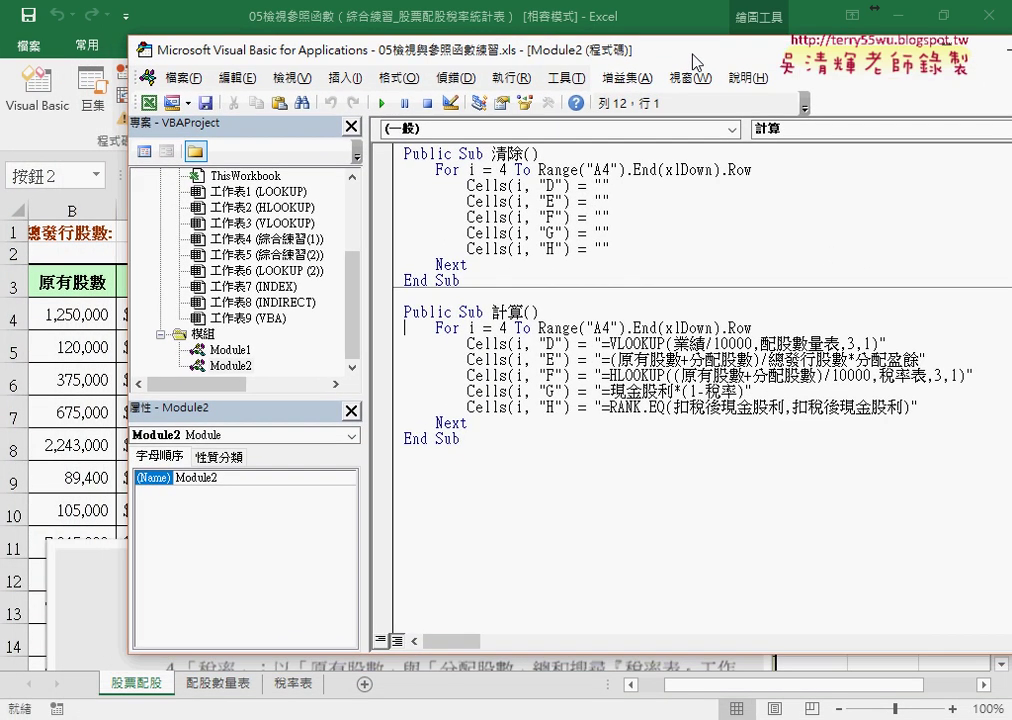
double_click(515, 312)
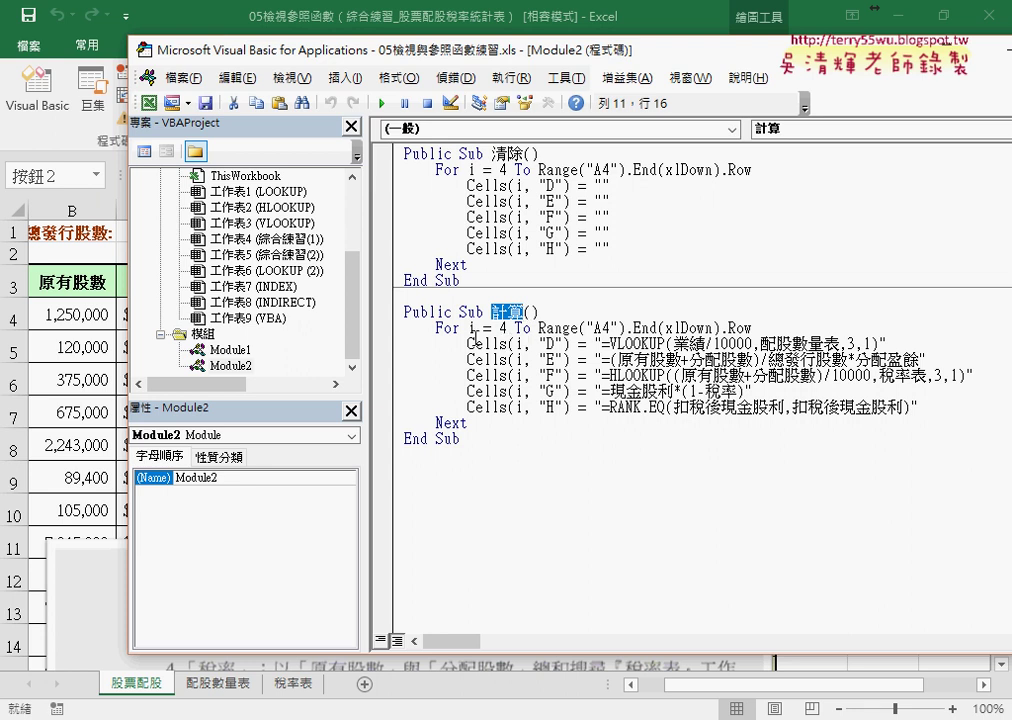
double_click(509, 327)
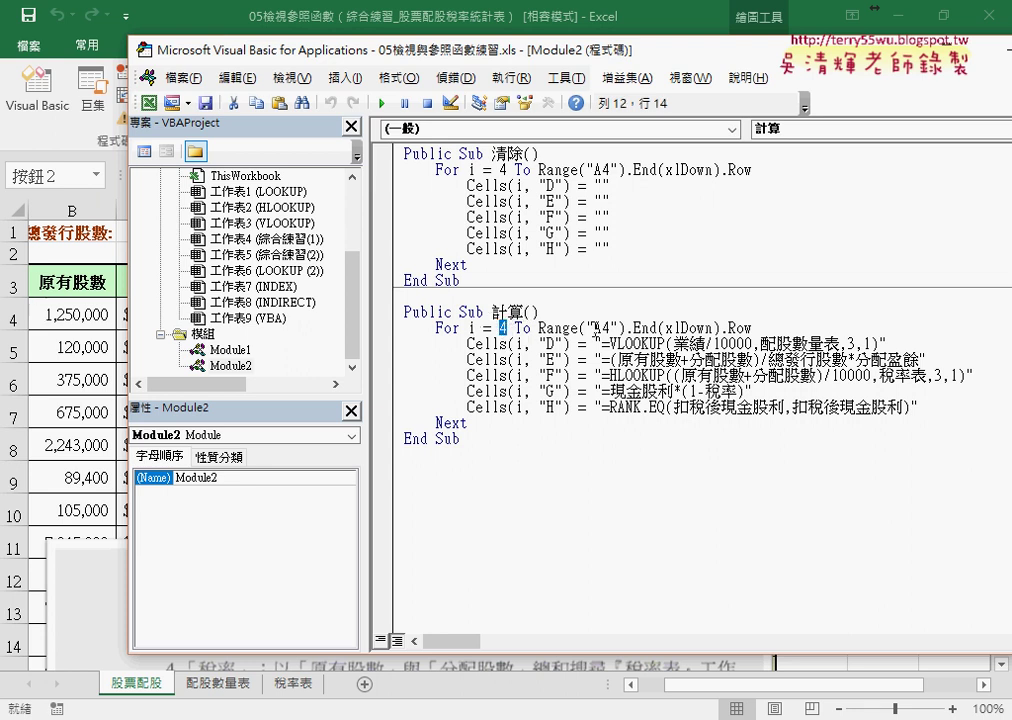
left_click(540, 327)
left_click_drag(540, 327, 768, 329)
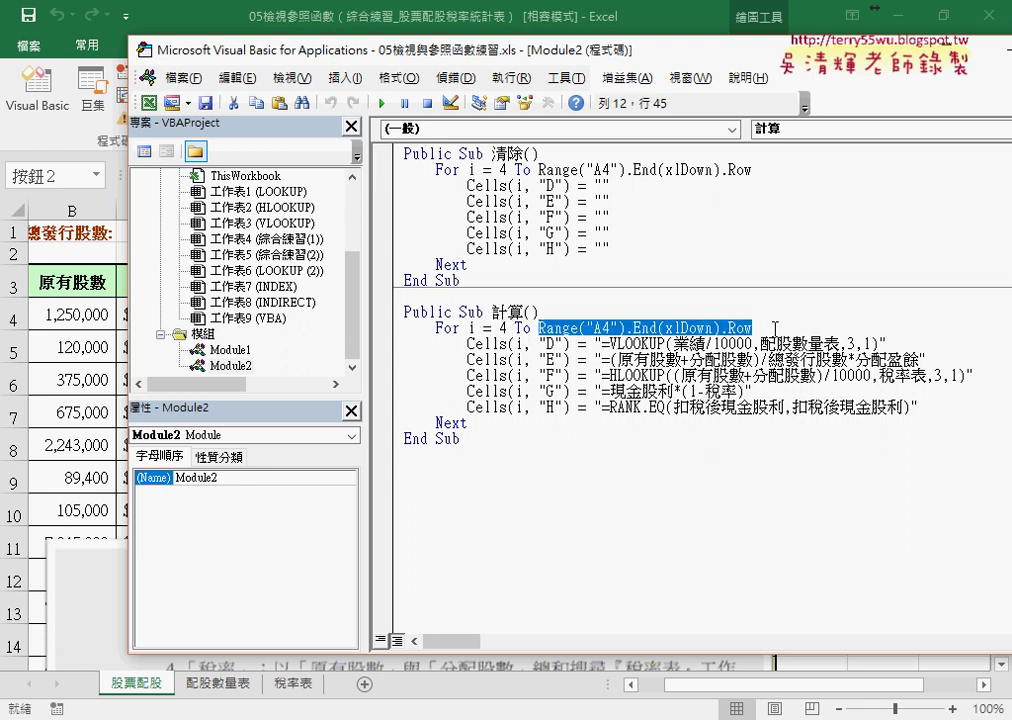
left_click(476, 420)
left_click_drag(549, 64, 509, 371)
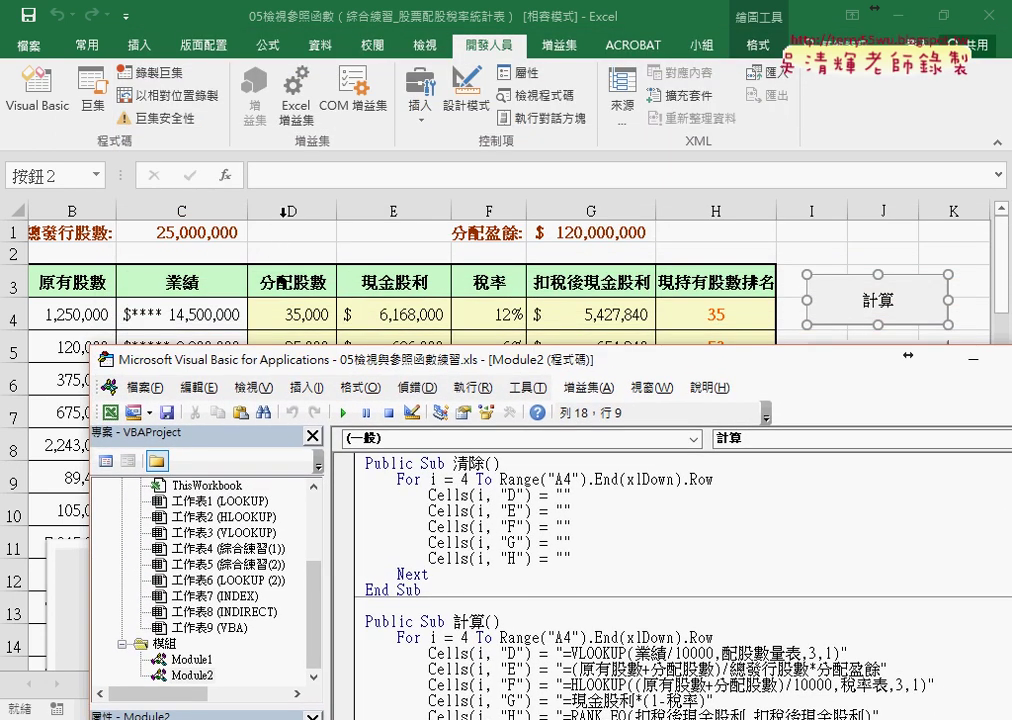
Delete the existing formula text on the macro's column D line
left_click_drag(400, 360, 370, 347)
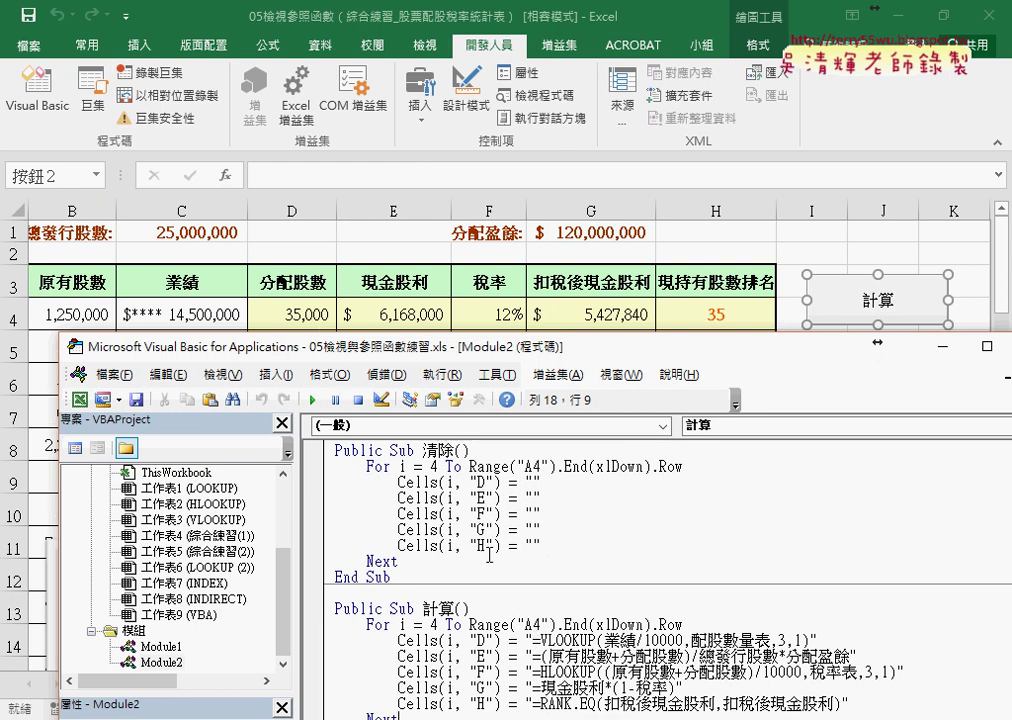
left_click_drag(533, 640, 810, 640)
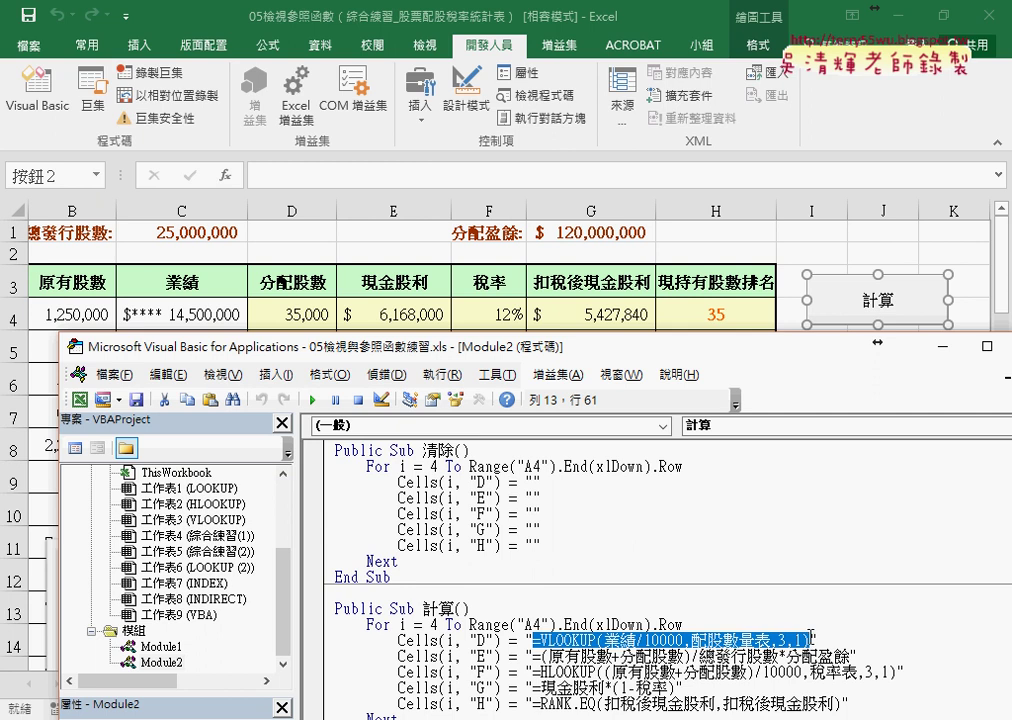
key("Delete")
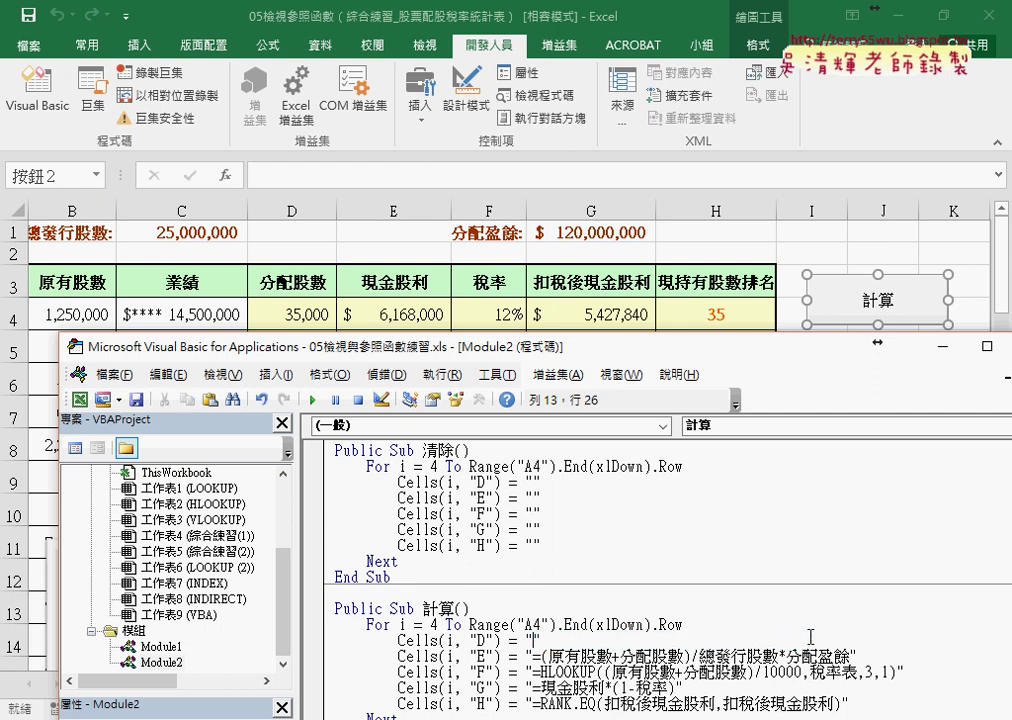
Copy D4's VLOOKUP formula from the formula bar without changing the cell
left_click(288, 308)
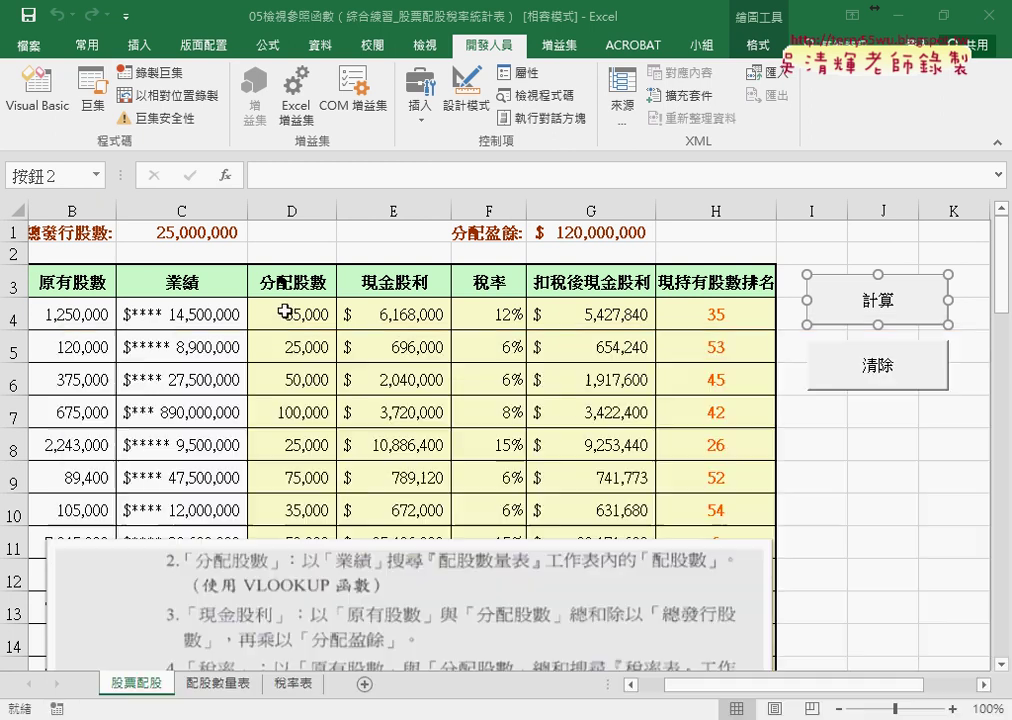
left_click(461, 177)
left_click_drag(533, 177, 260, 177)
right_click(300, 178)
left_click(360, 214)
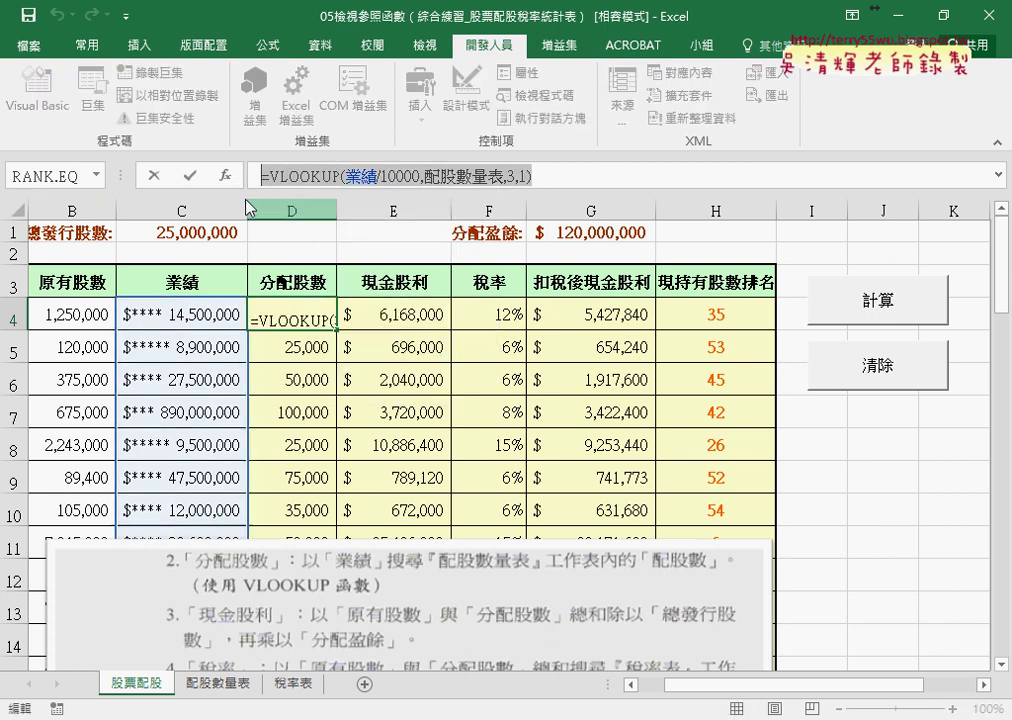
left_click(153, 175)
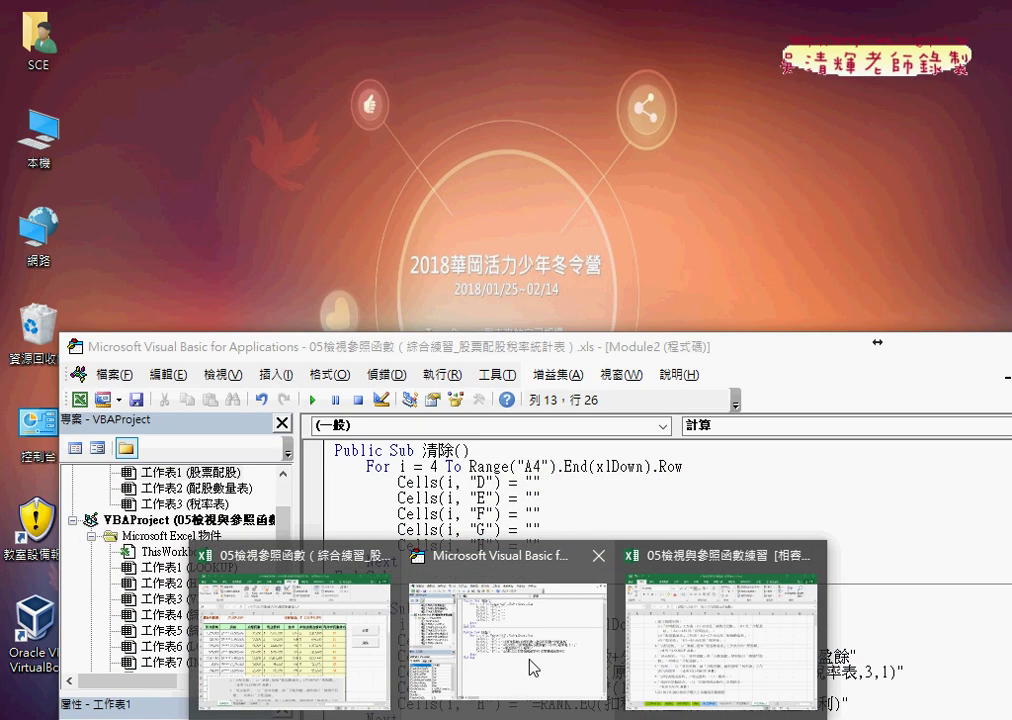
Paste the VLOOKUP formula into the macro's Cells(i,"D") line
left_click(531, 668)
right_click(540, 548)
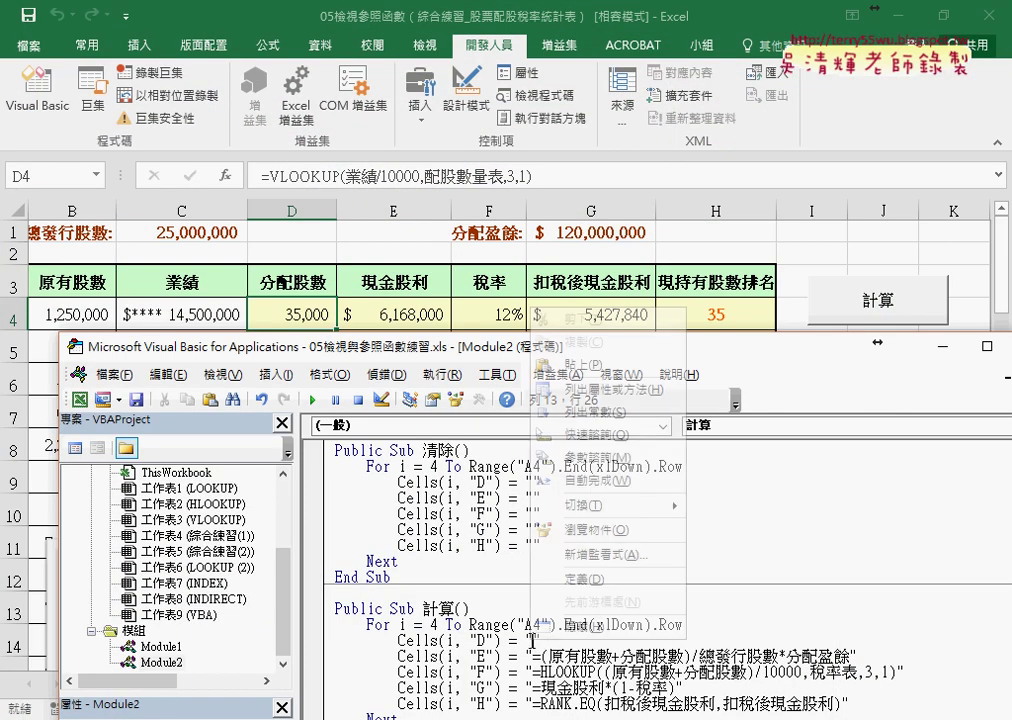
left_click(570, 365)
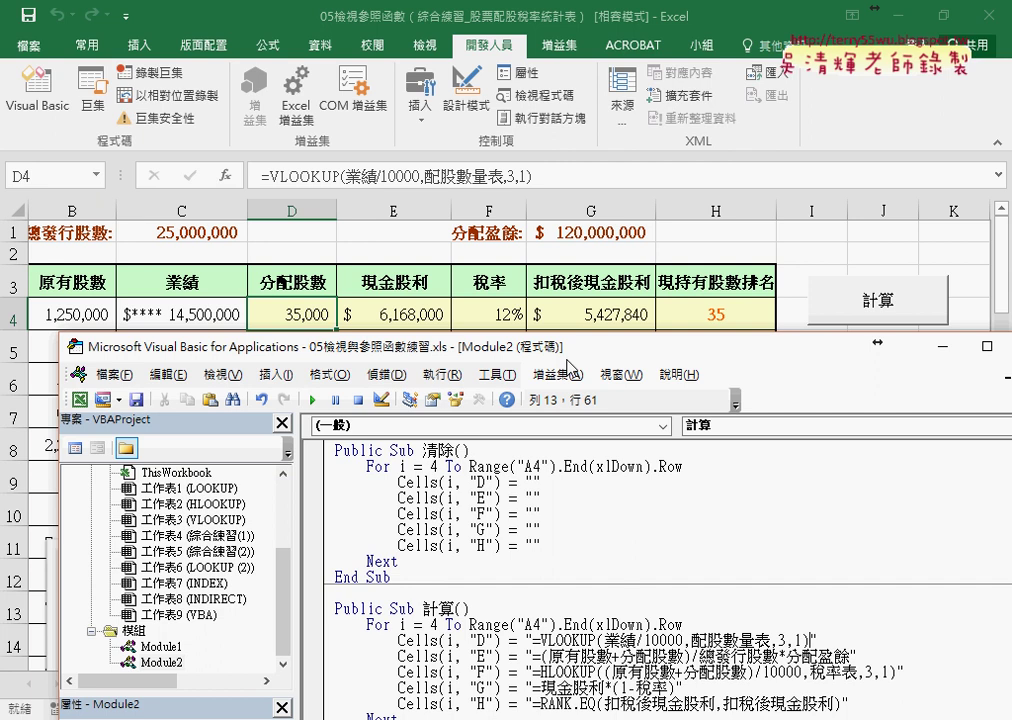
left_click_drag(570, 348, 575, 170)
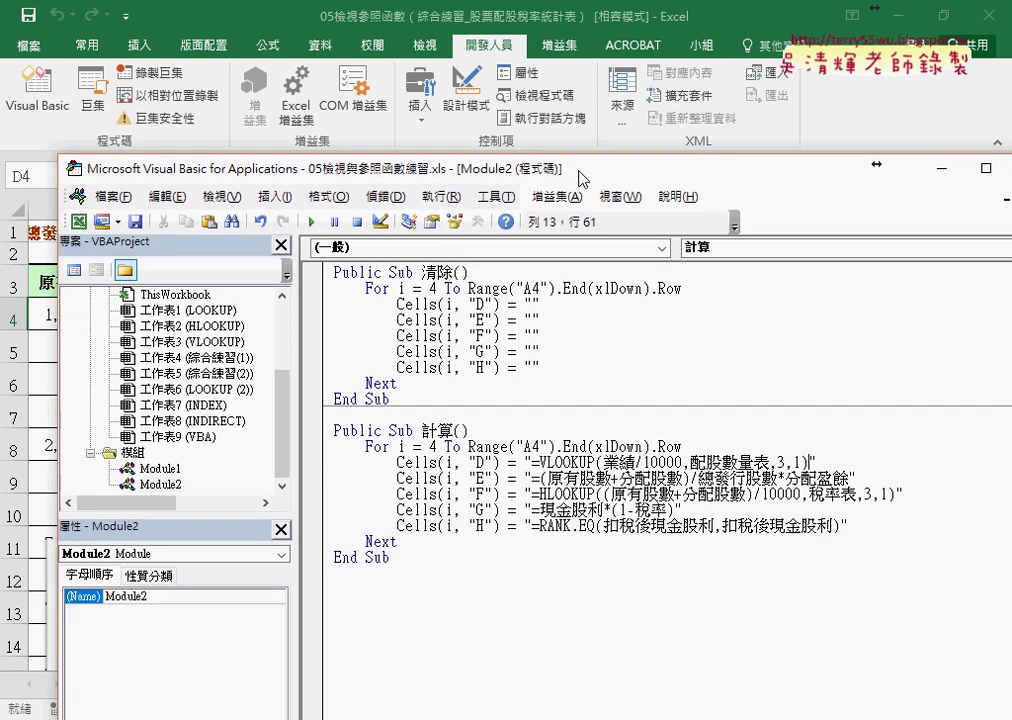
left_click(486, 567)
Clear columns D–H with 清除, then refill them with 計算
left_click(671, 90)
left_click(880, 444)
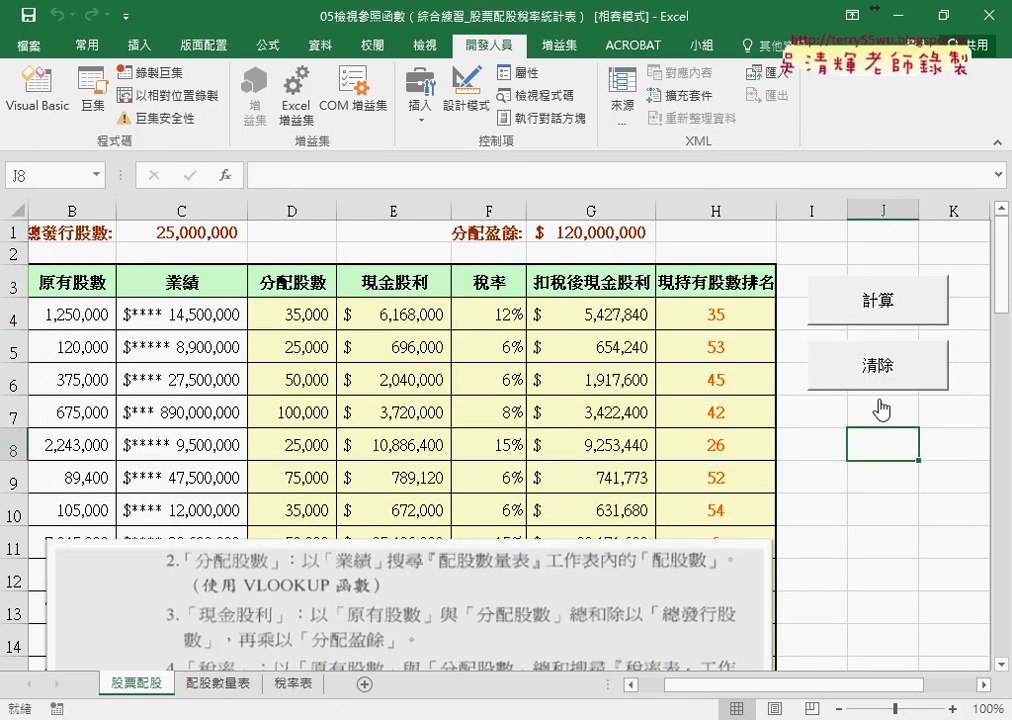
left_click(876, 368)
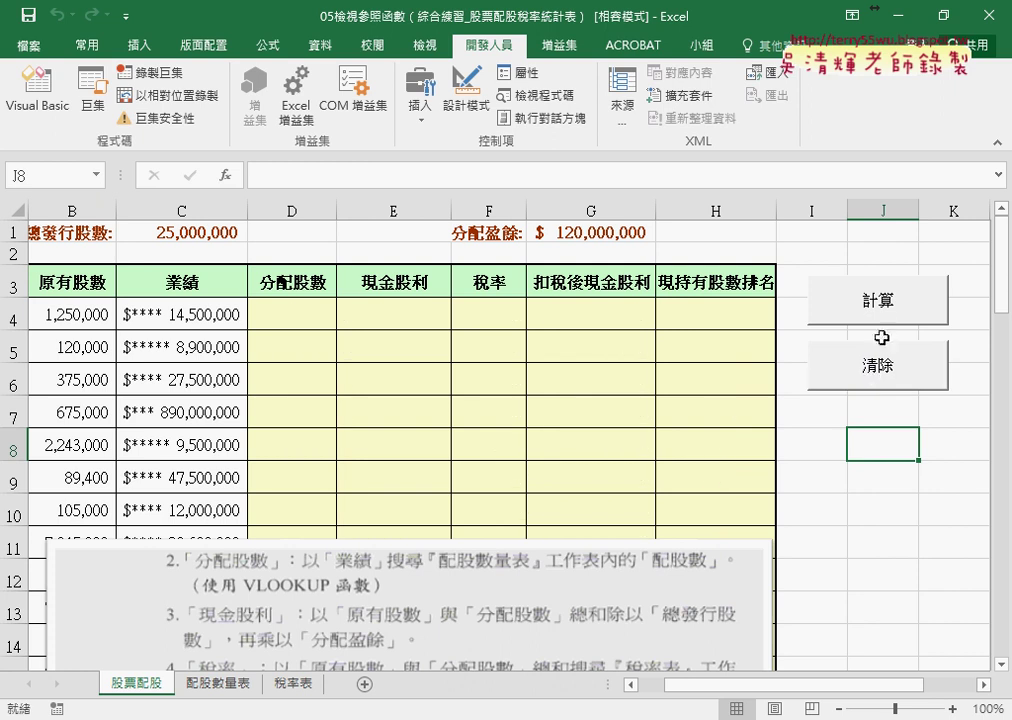
left_click(884, 314)
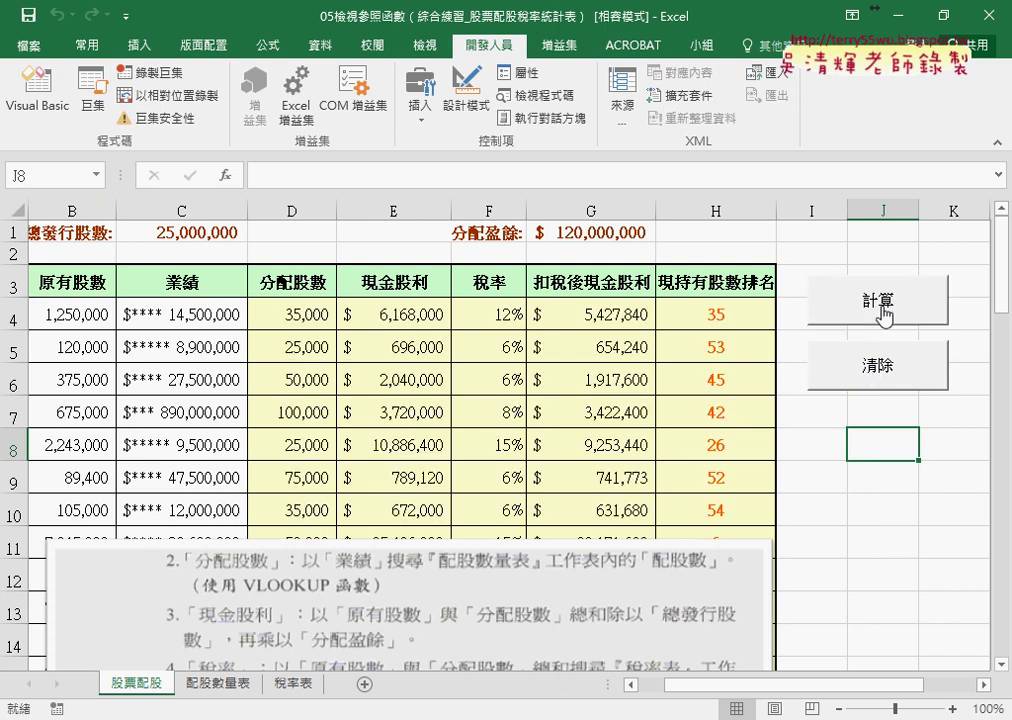
Check the row 4 formulas from H4 back through G4, F4, E4 to D4
left_click(716, 316)
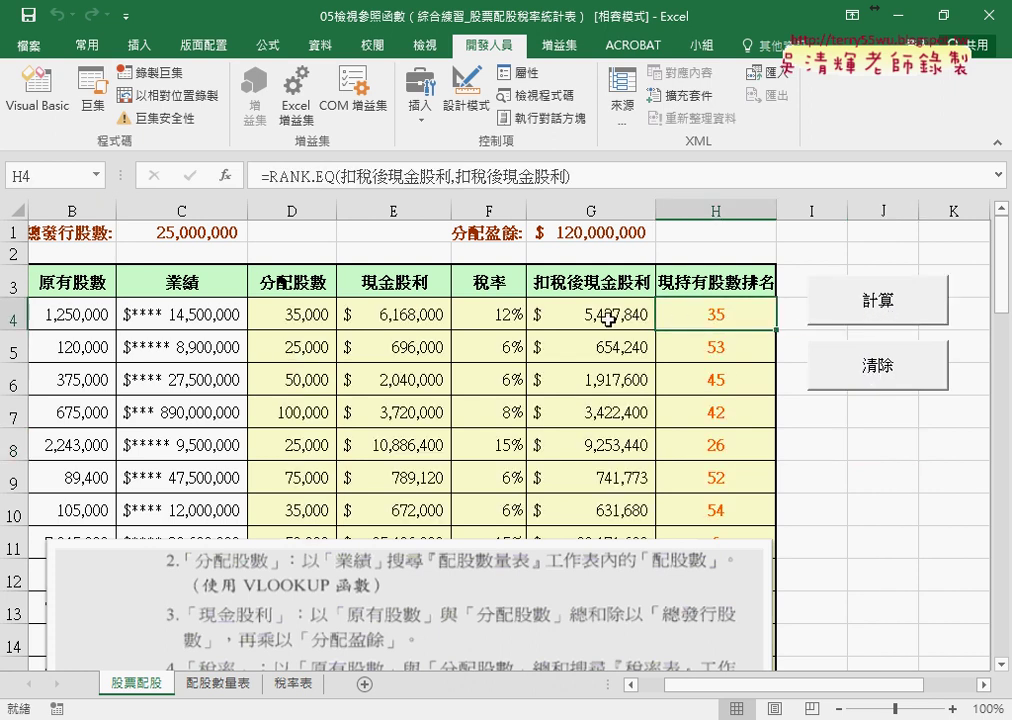
left_click(598, 318)
left_click(482, 318)
left_click(395, 318)
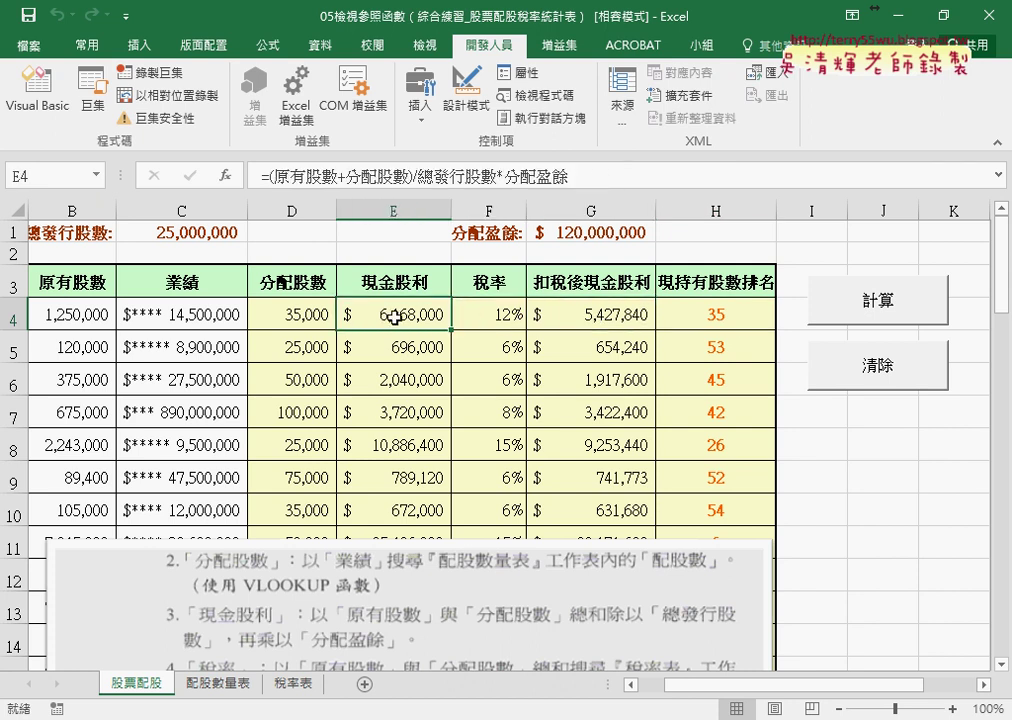
left_click(302, 318)
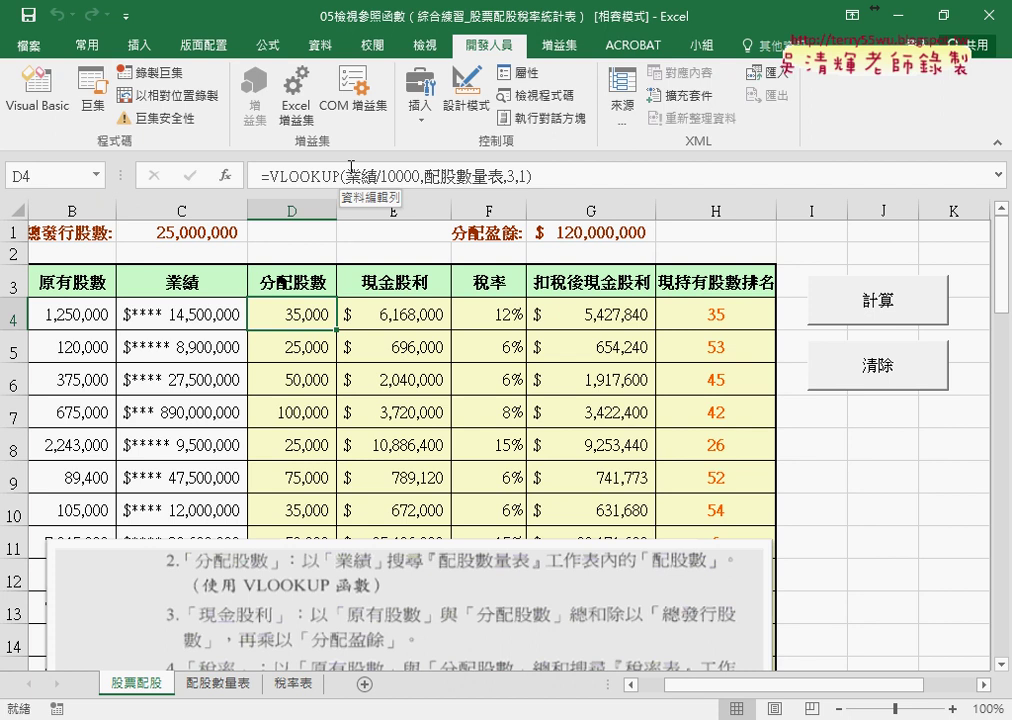
Replace 業績 with C4 in D4's VLOOKUP formula and fill it down column D
double_click(351, 170)
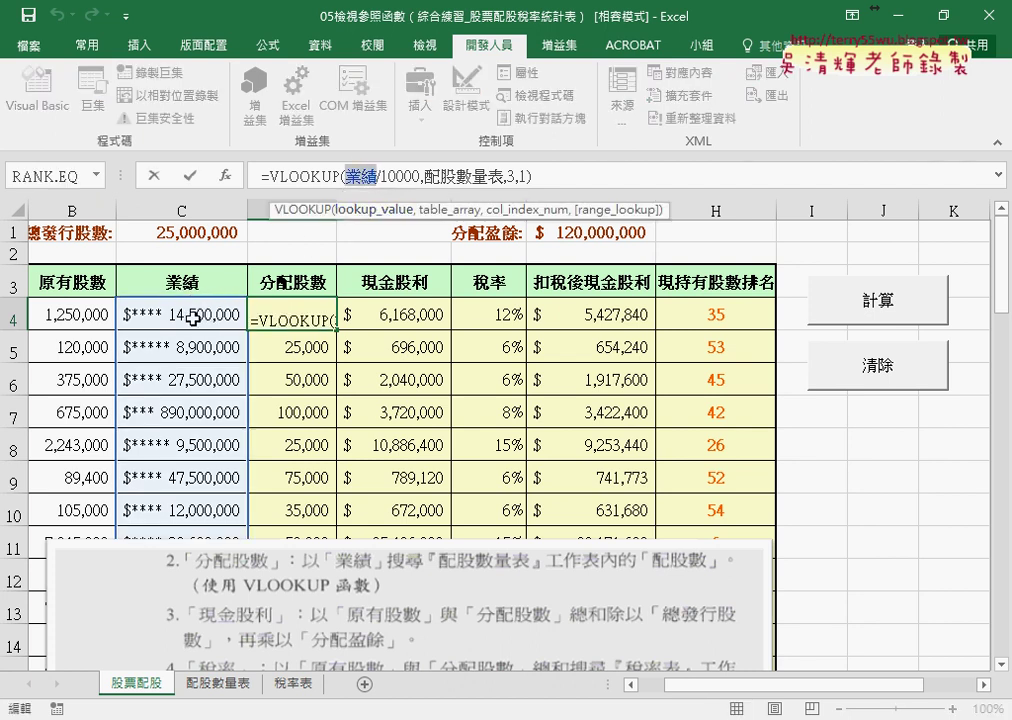
left_click(192, 318)
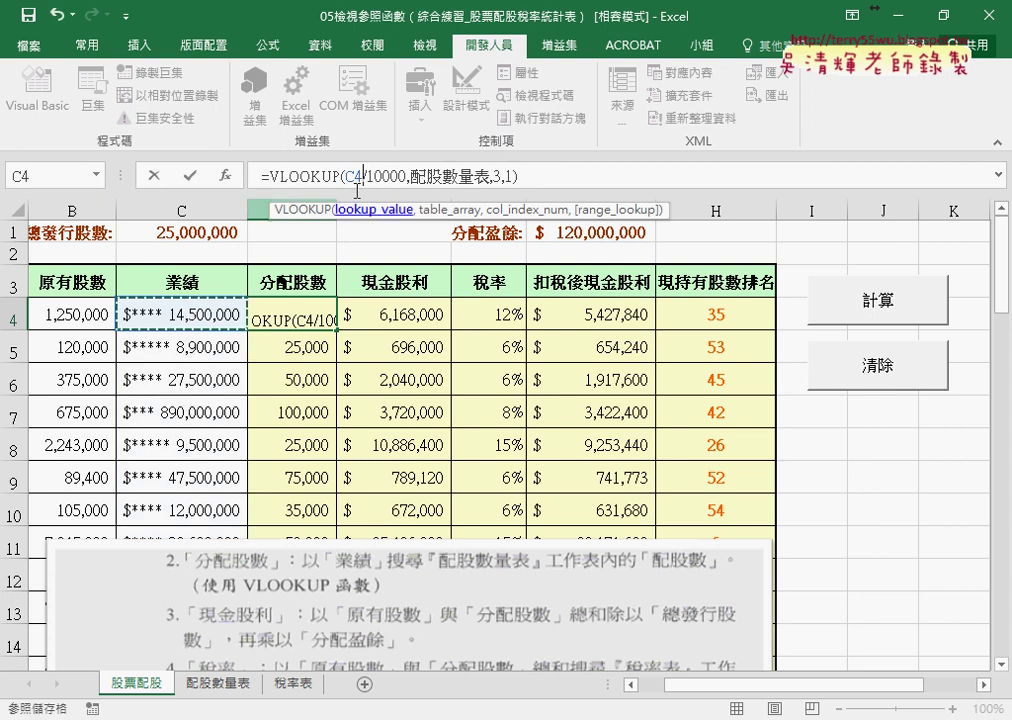
left_click(190, 176)
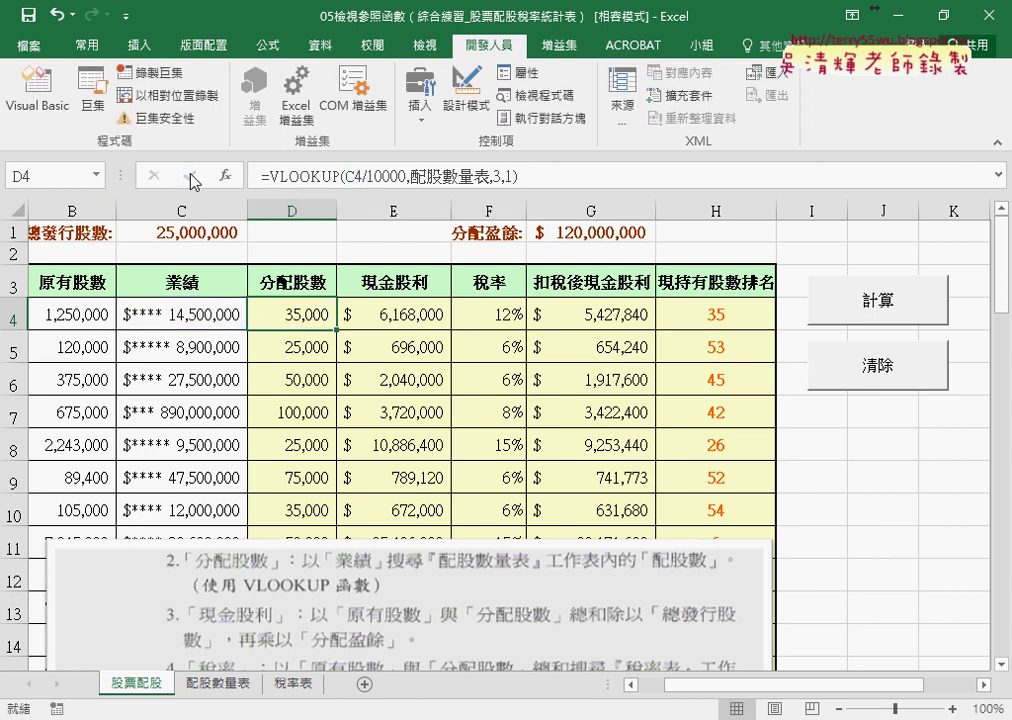
double_click(339, 331)
left_click(315, 310)
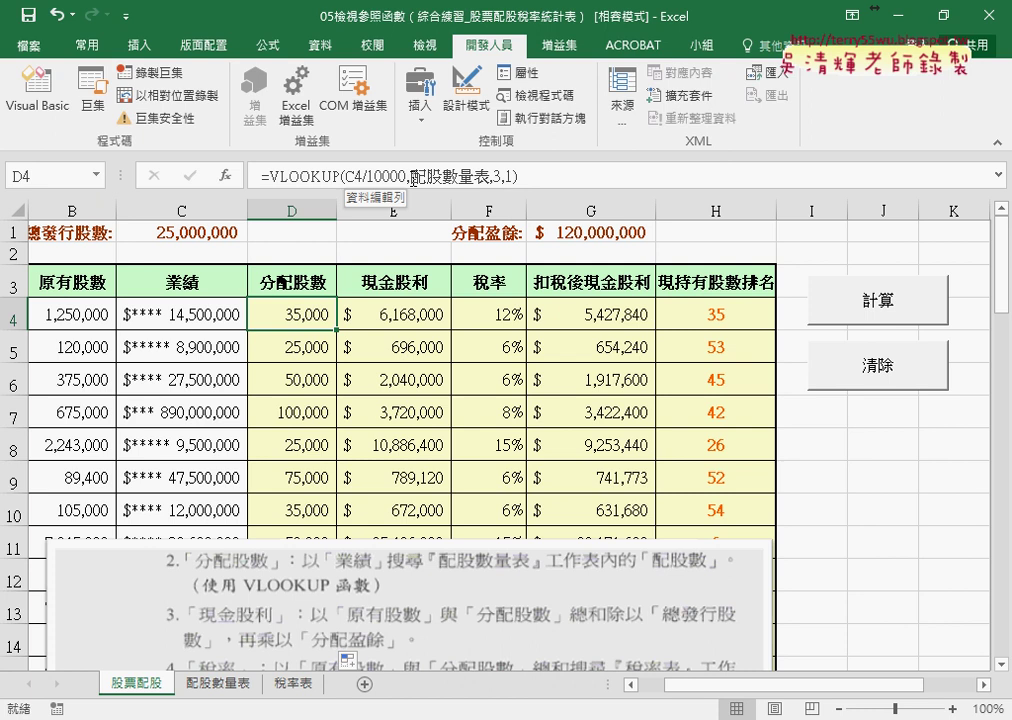
Restore =VLOOKUP(業績/10000,配股數量表,3,1) in D4 using the F3 name list and fill it down
left_click(337, 177)
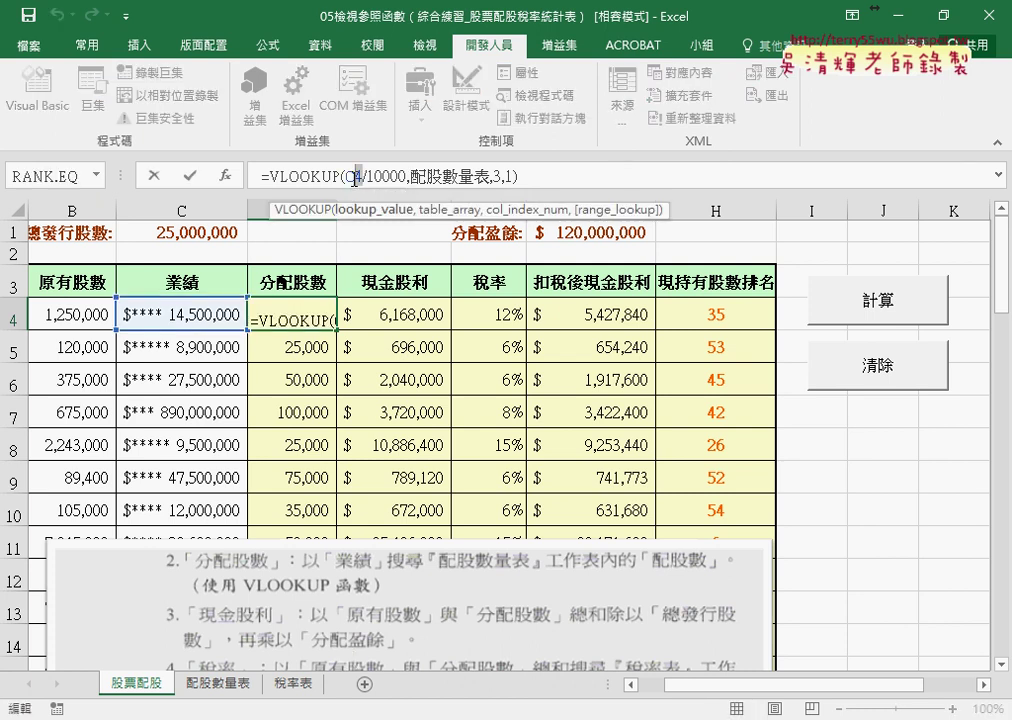
left_click(190, 175)
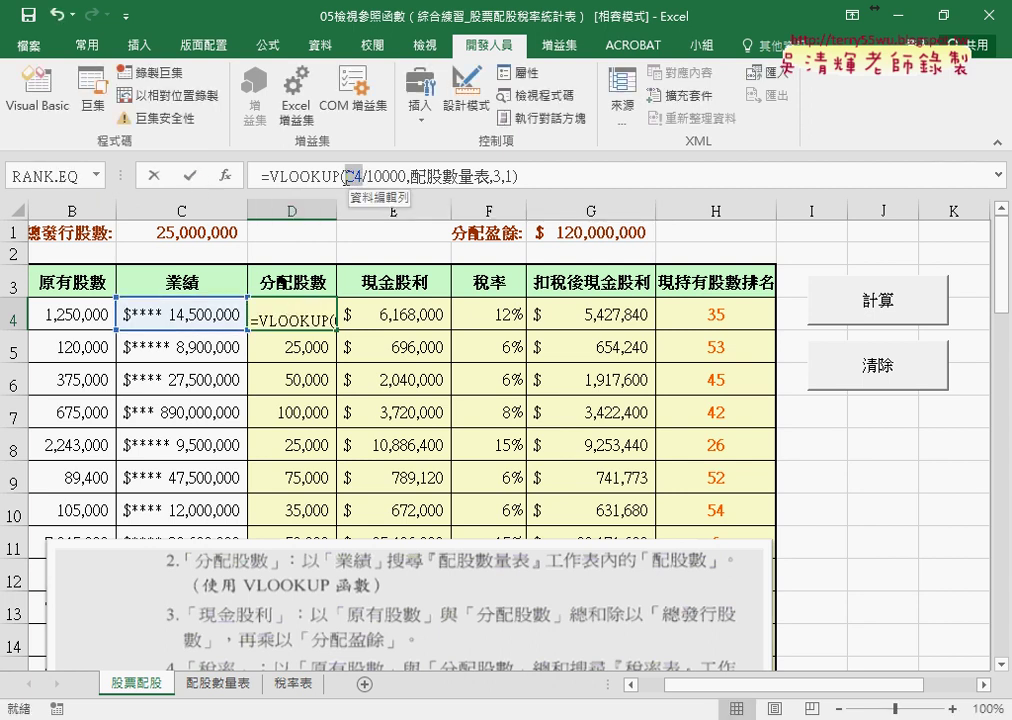
key("BackSpace")
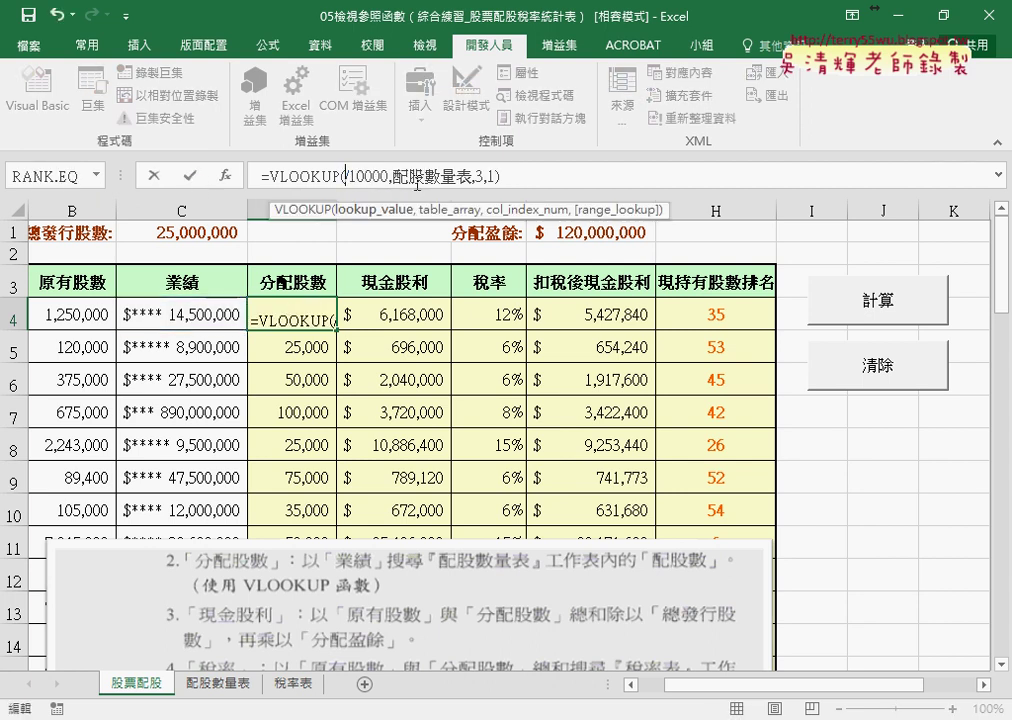
key("F3")
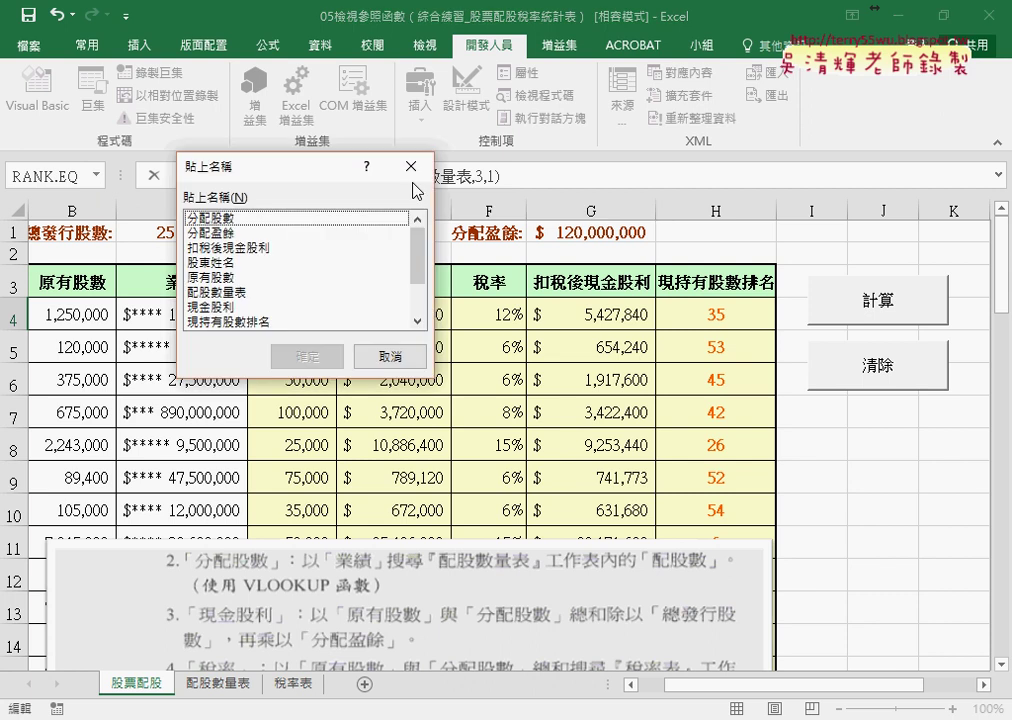
scroll(413, 266, "down", 3)
left_click(226, 308)
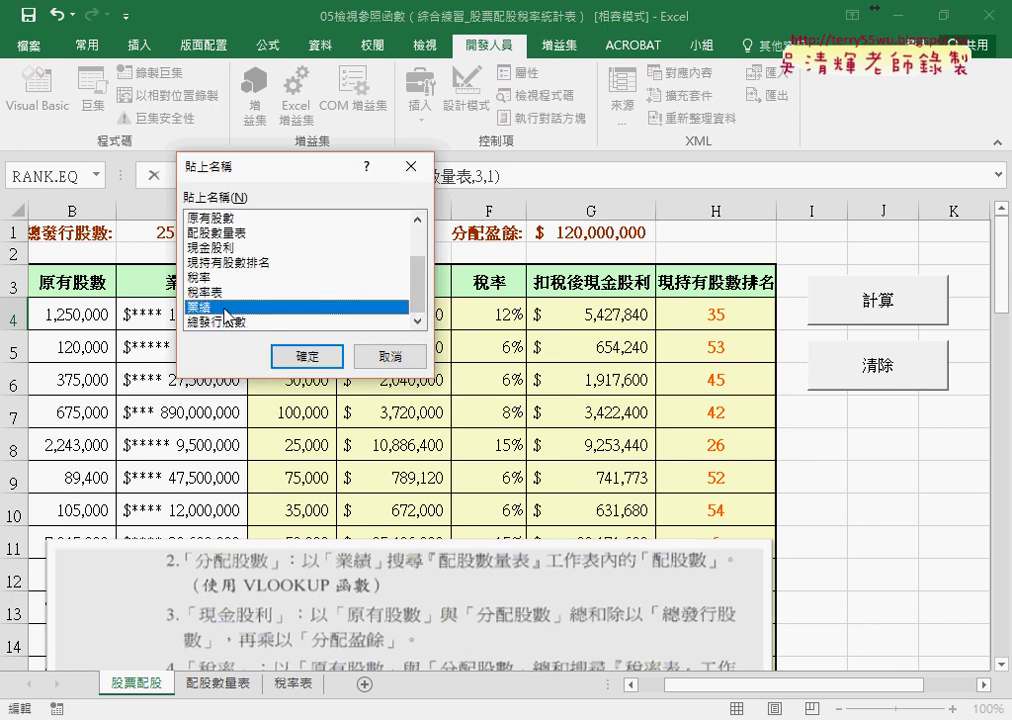
double_click(226, 310)
left_click(191, 175)
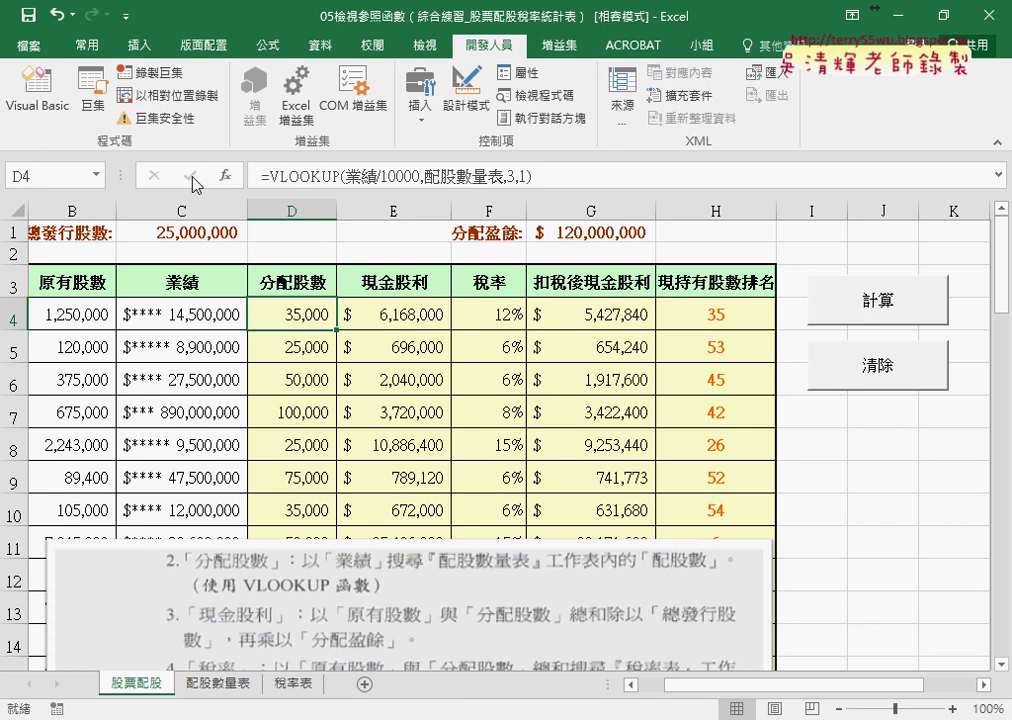
double_click(336, 329)
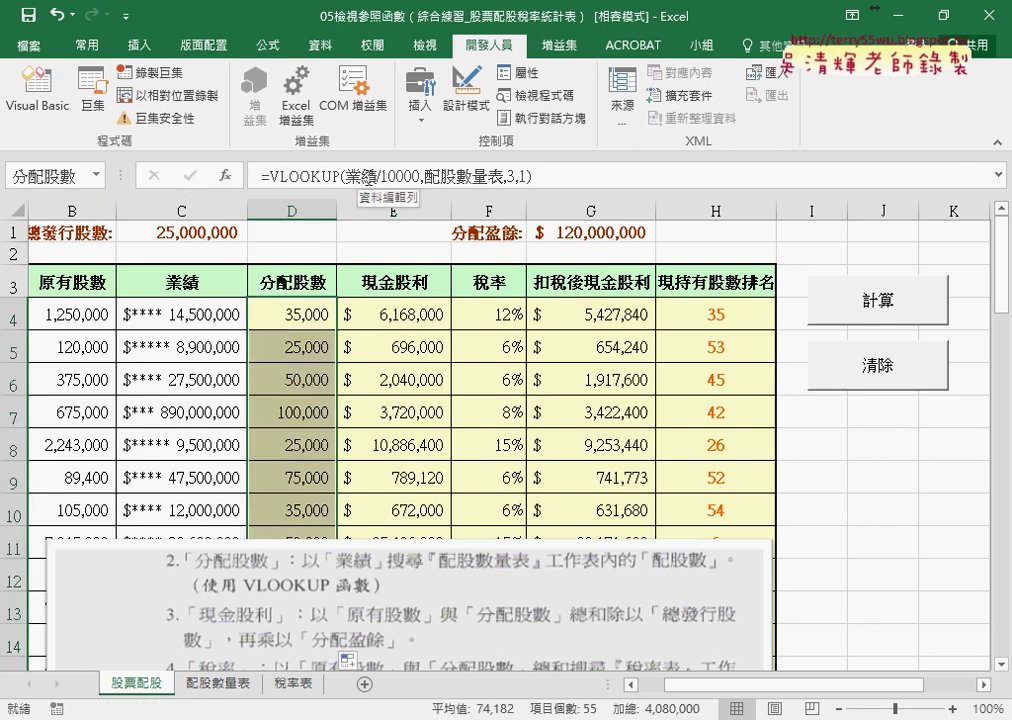
Try G4 in H4's RANK.EQ, revert to 扣稅後現金股利, then clear D–H with 清除
left_click(722, 315)
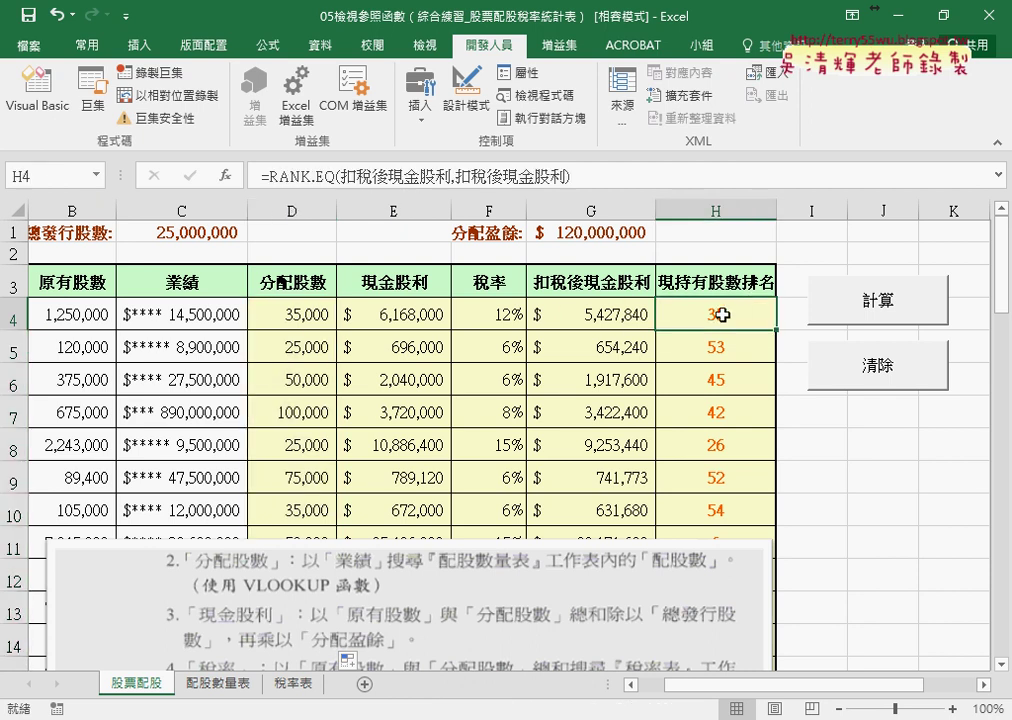
left_click_drag(451, 175, 342, 175)
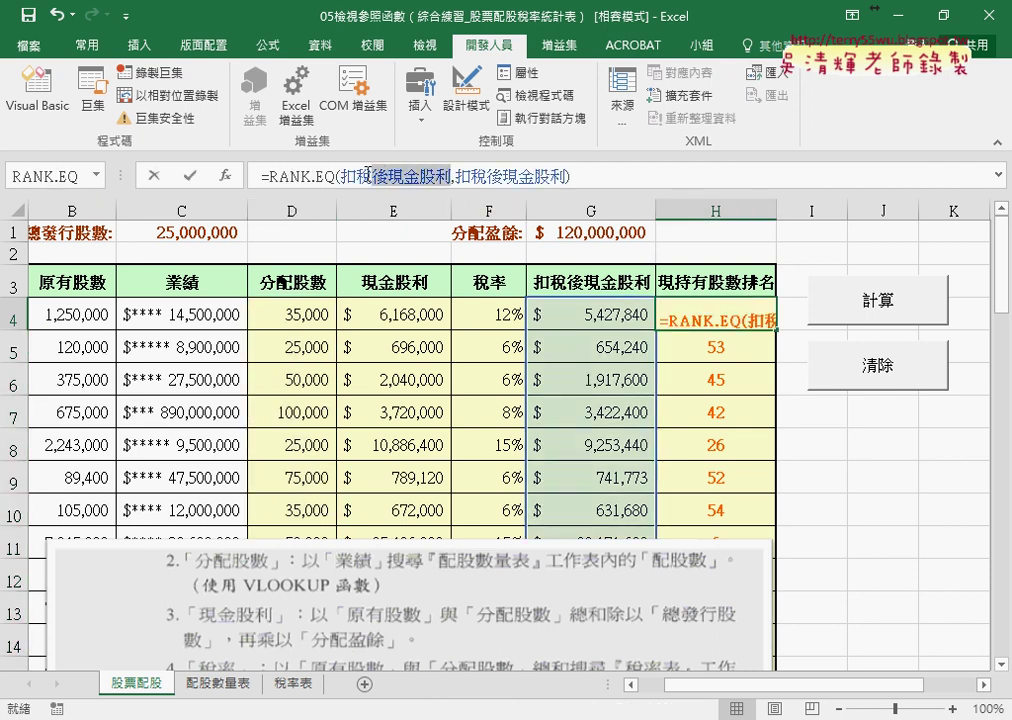
left_click(593, 318)
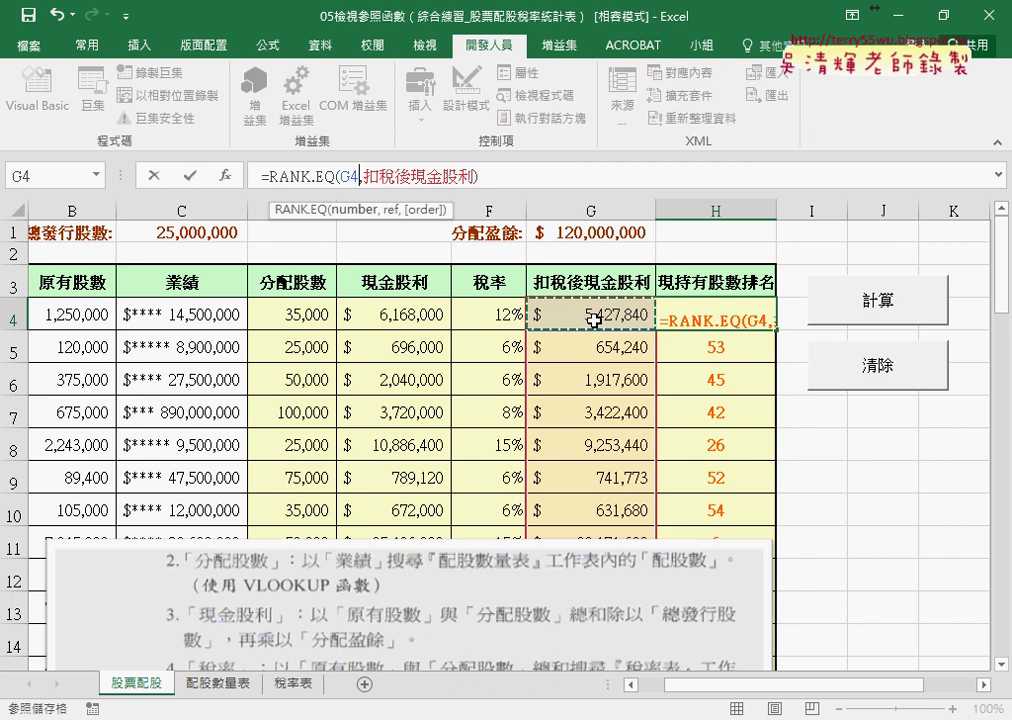
key("ctrl+z")
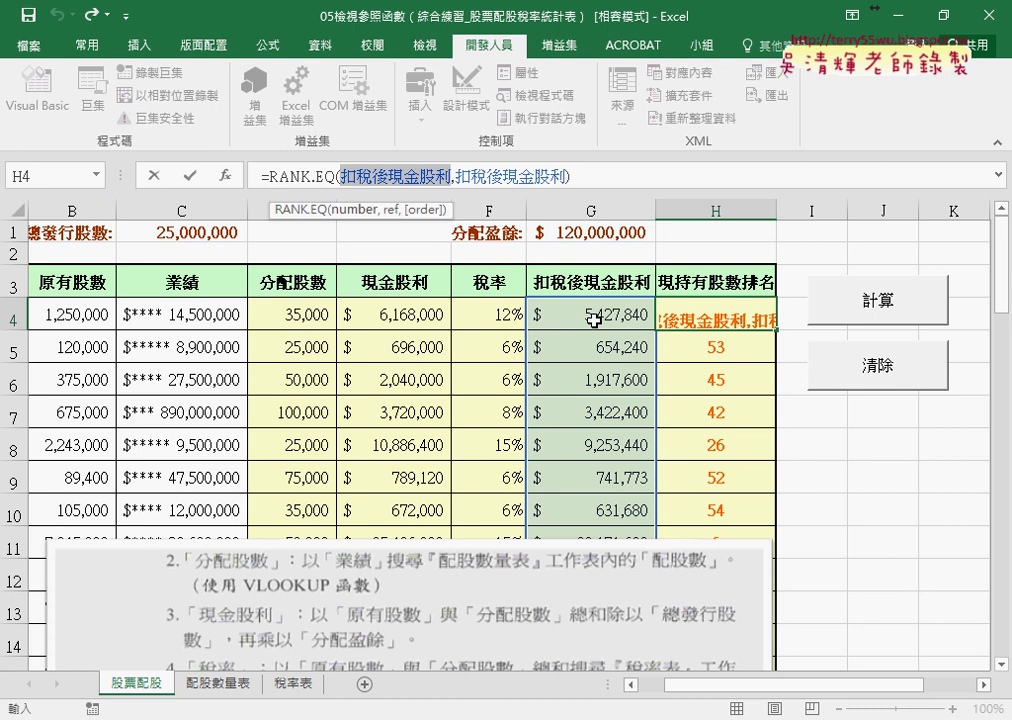
left_click(190, 175)
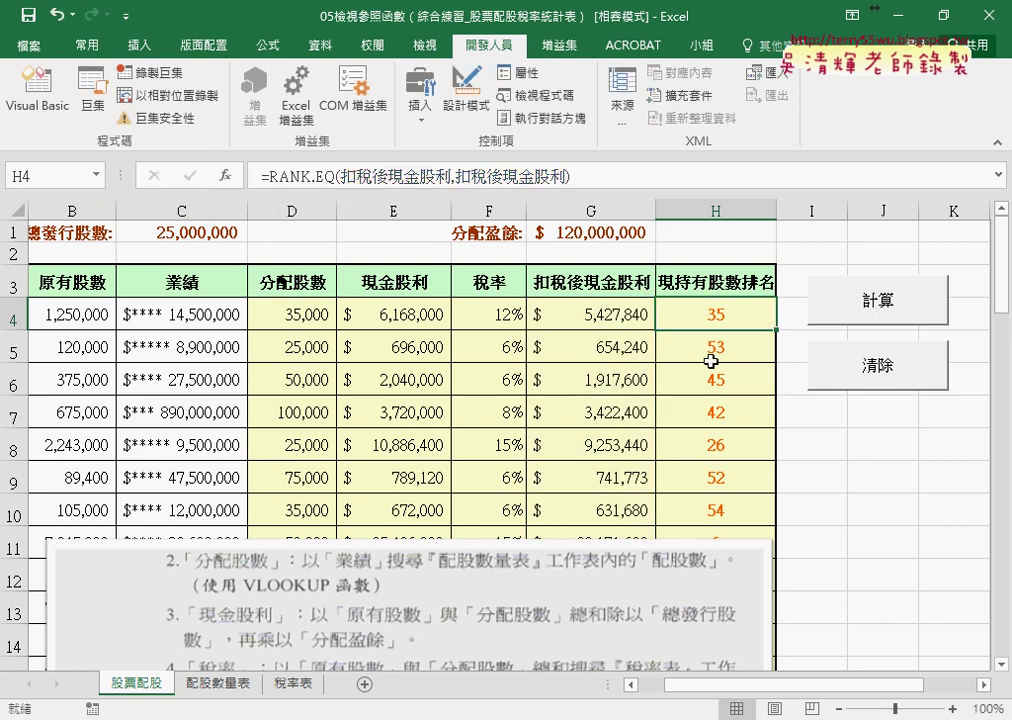
left_click(872, 366)
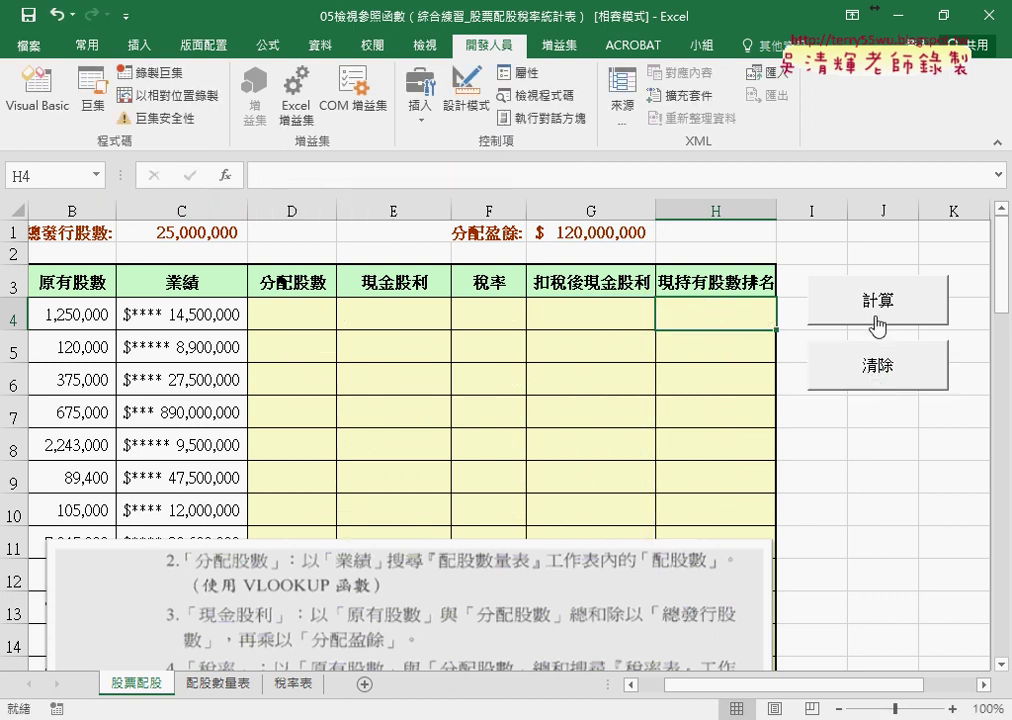
left_click(875, 325)
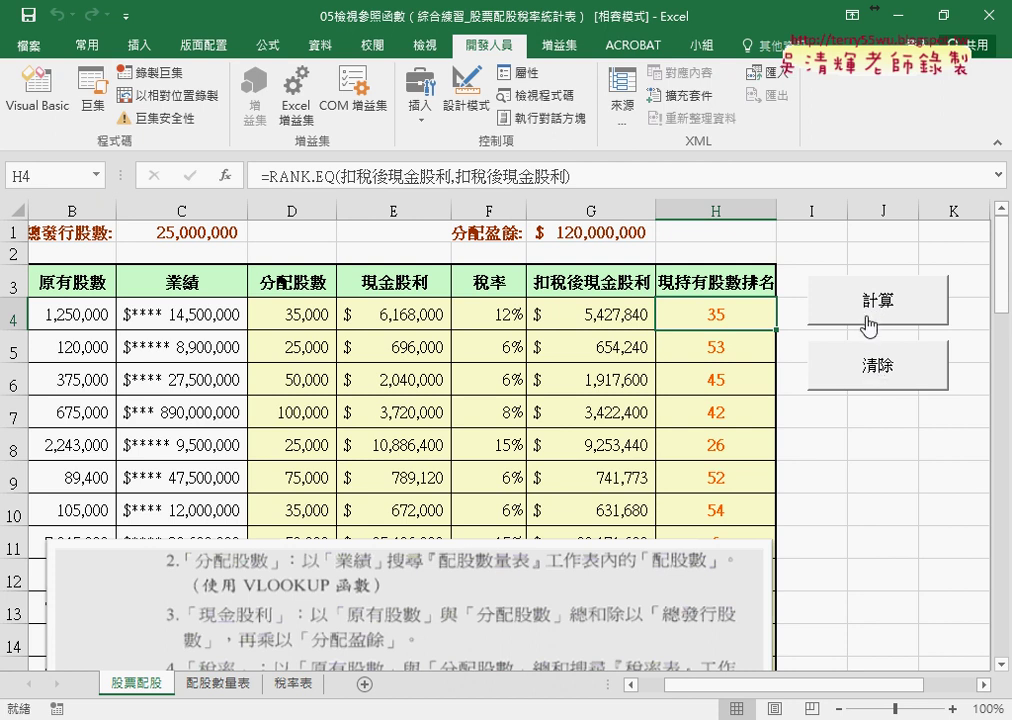
left_click(876, 364)
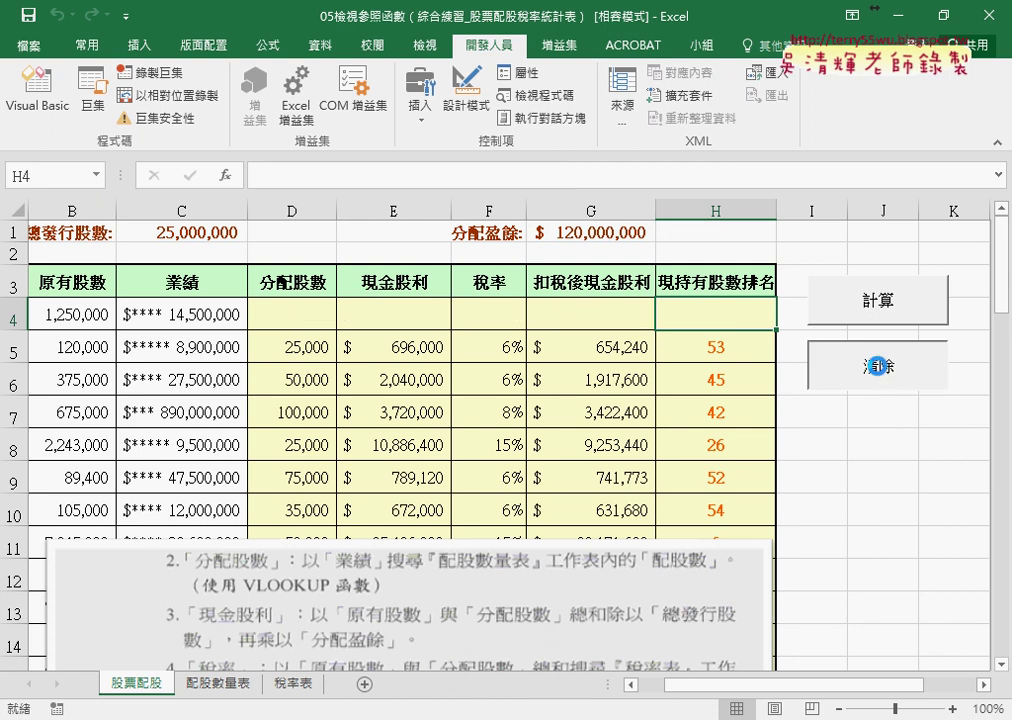
left_click(288, 317)
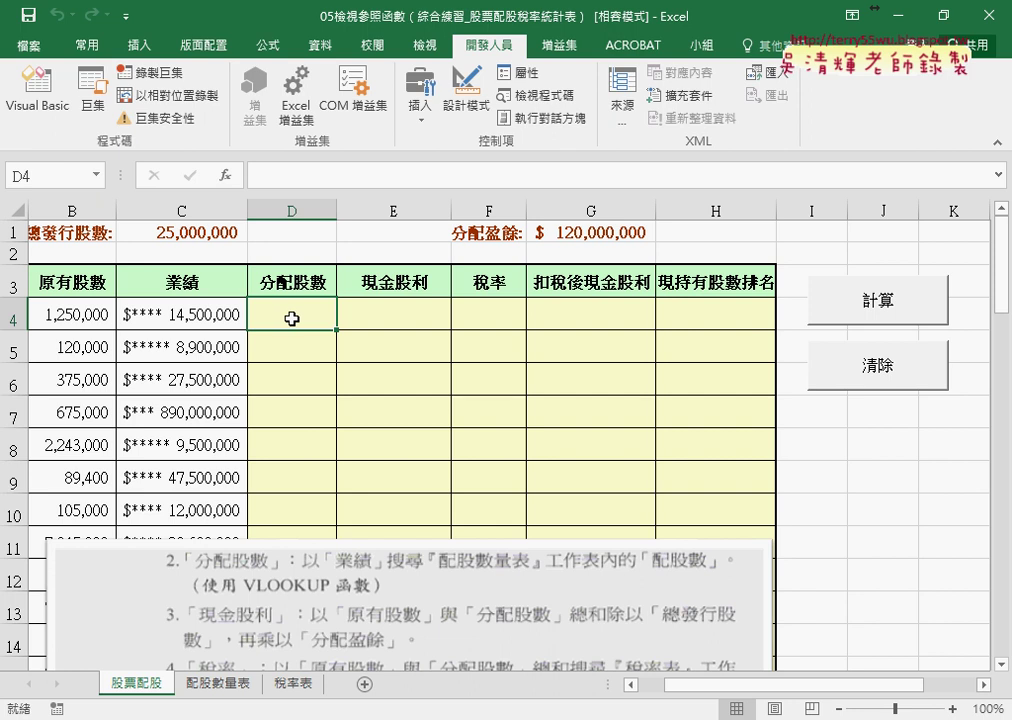
Select C4 down to C58 and delete all 業績 values, with D4:H4 already empty
left_click(209, 316)
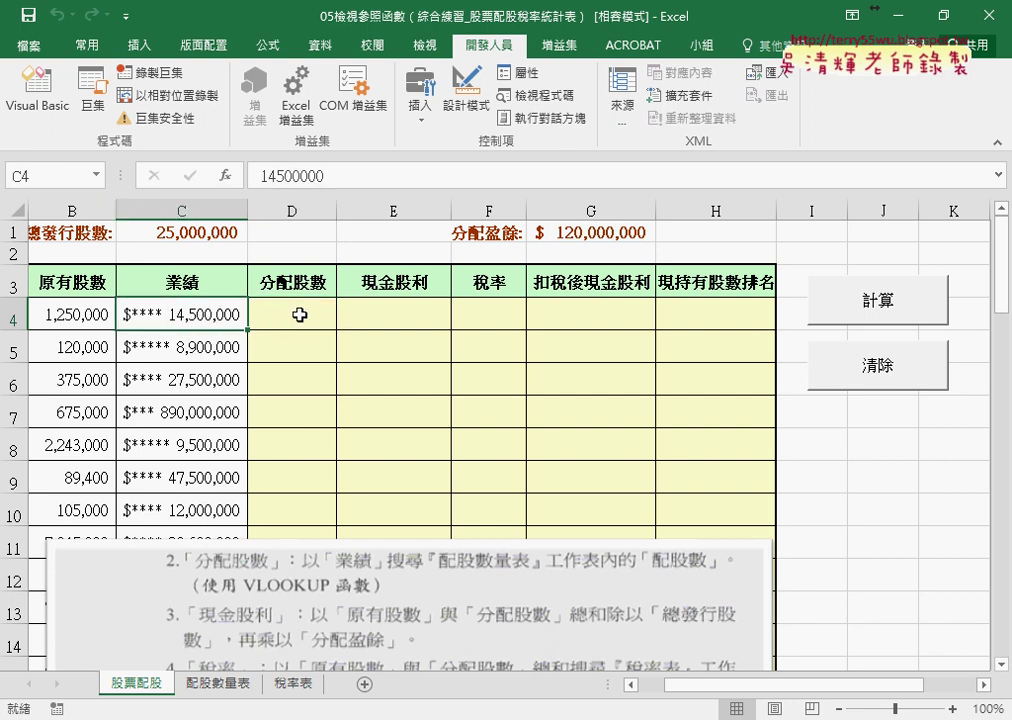
left_click_drag(298, 314, 688, 312)
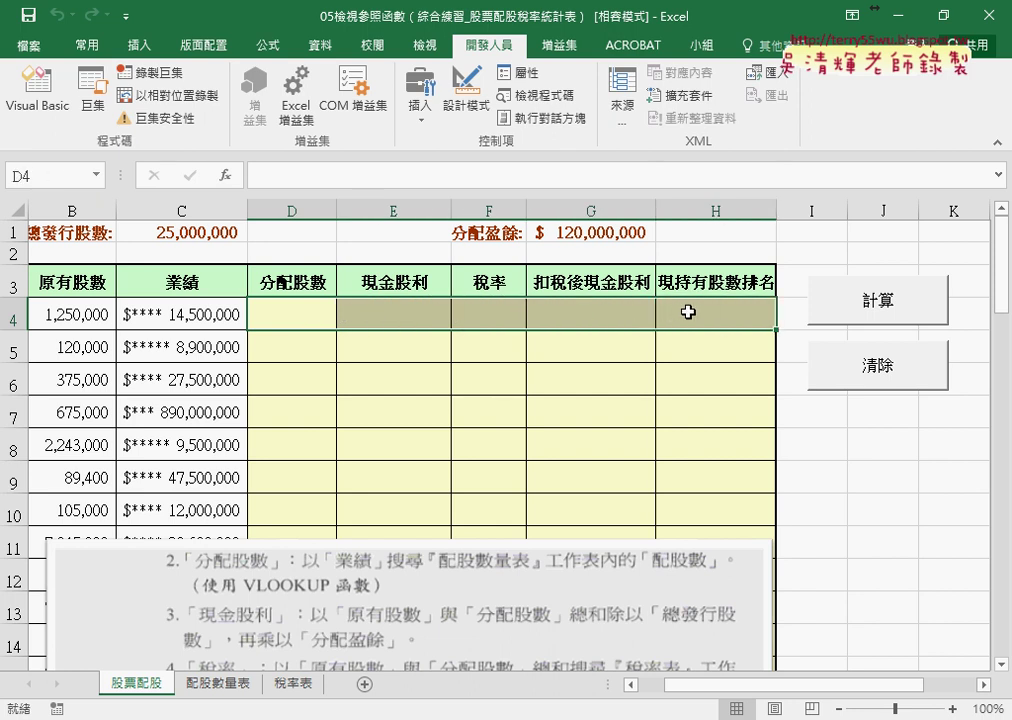
left_click(192, 314)
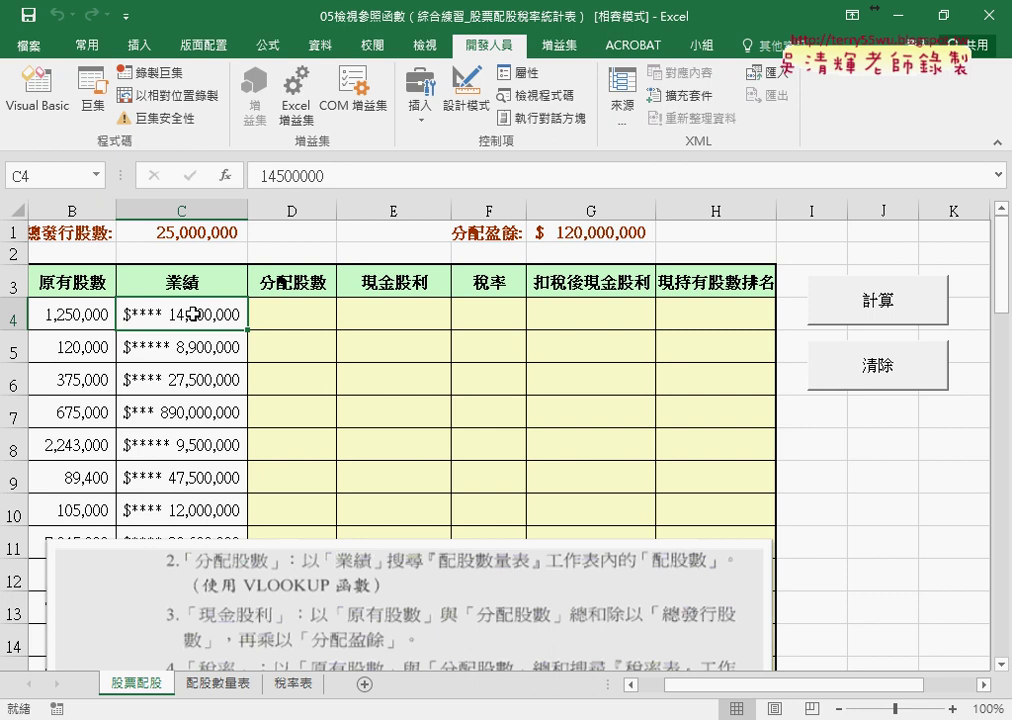
key("ctrl+shift+Down")
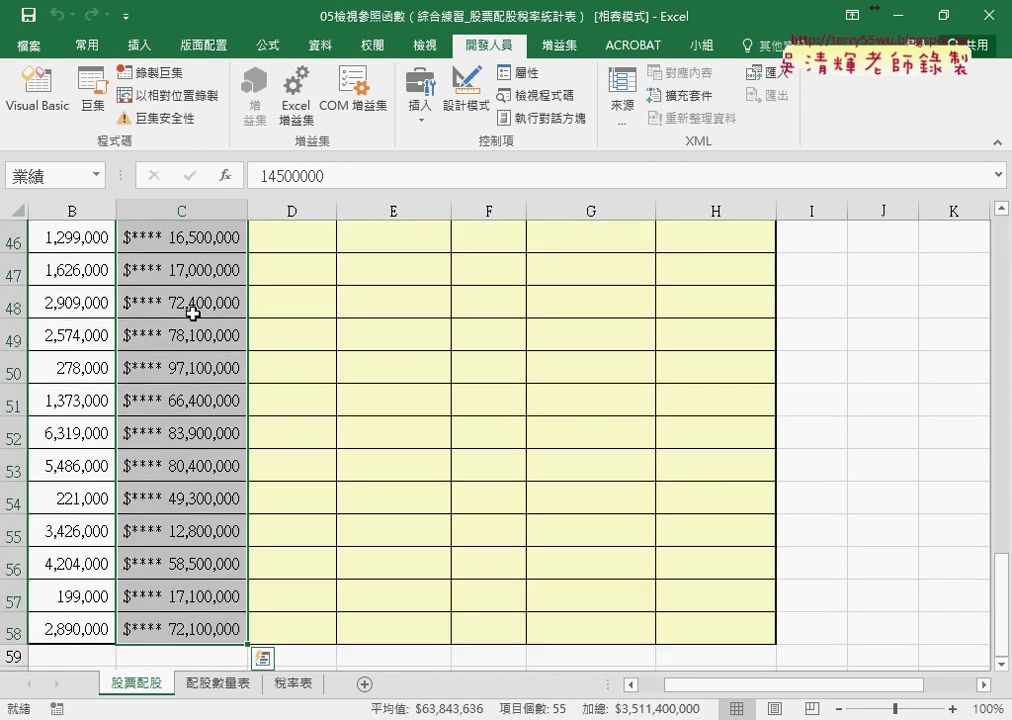
key("Delete")
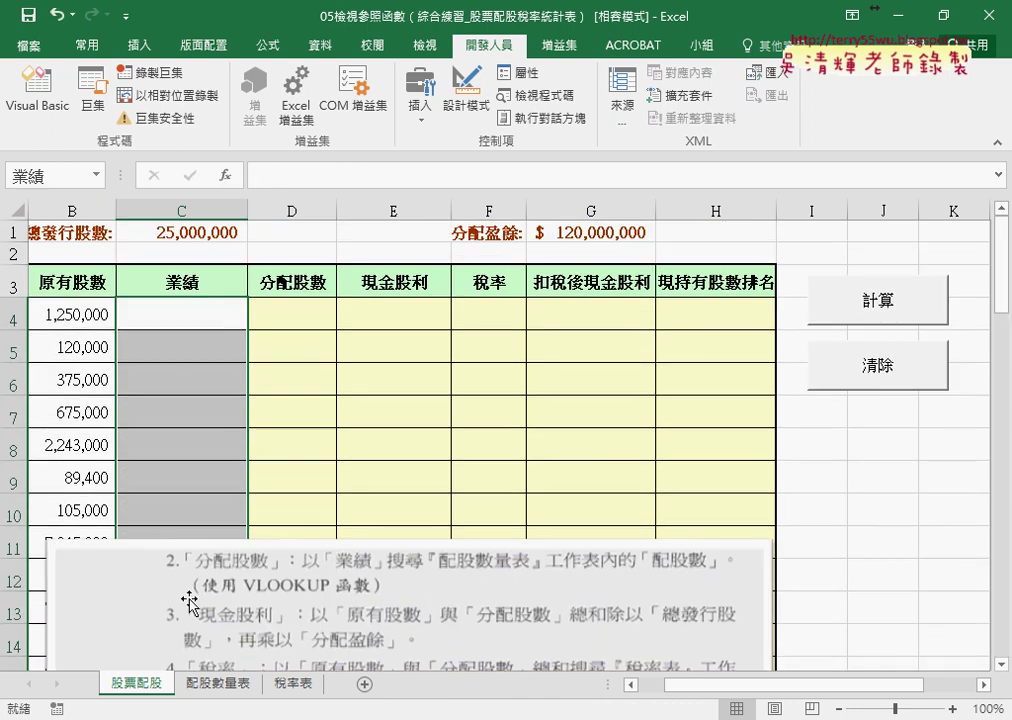
left_click(201, 317)
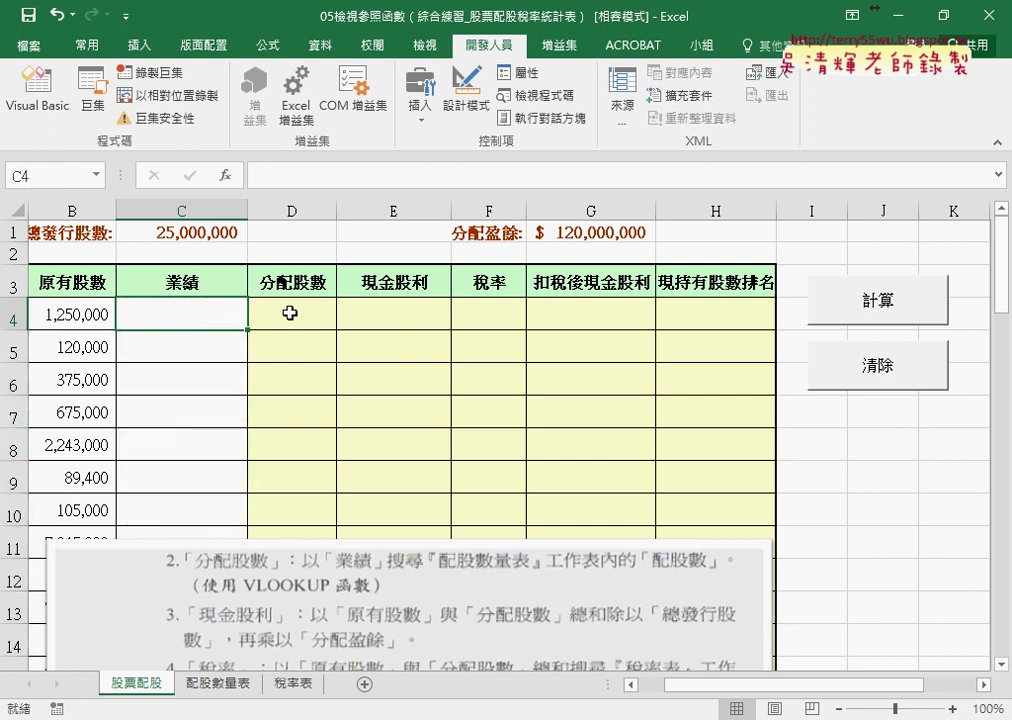
left_click_drag(289, 314, 697, 311)
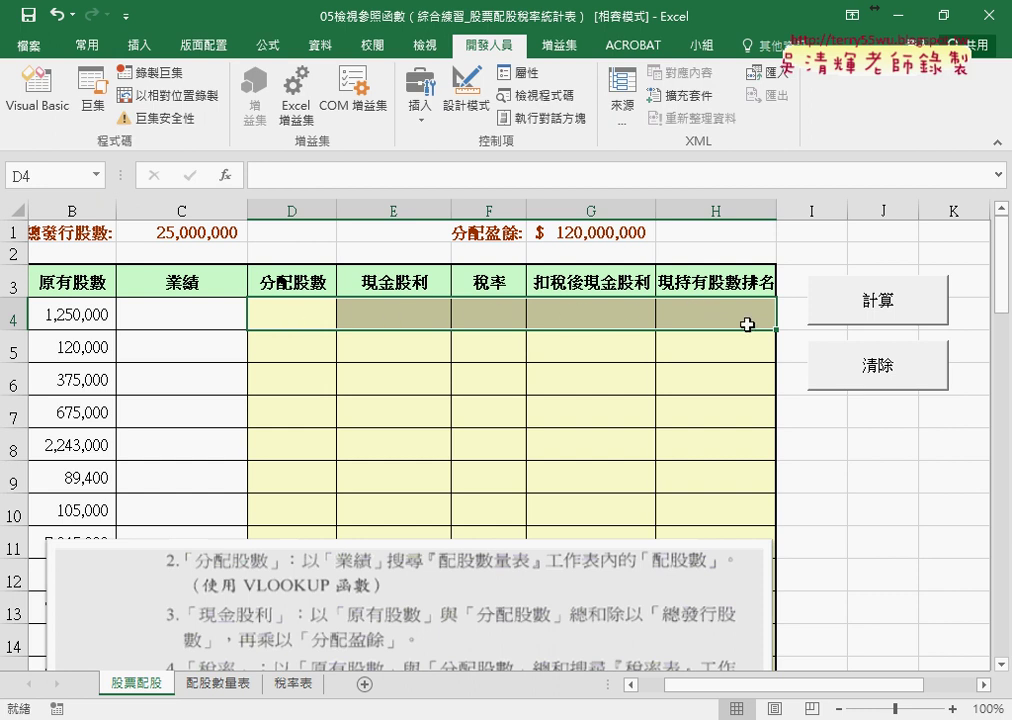
Switch to the 05檢視與參照函數練習程式碼.docx notes in Chrome and scroll to the auto-fill section
mouse_move(265, 719)
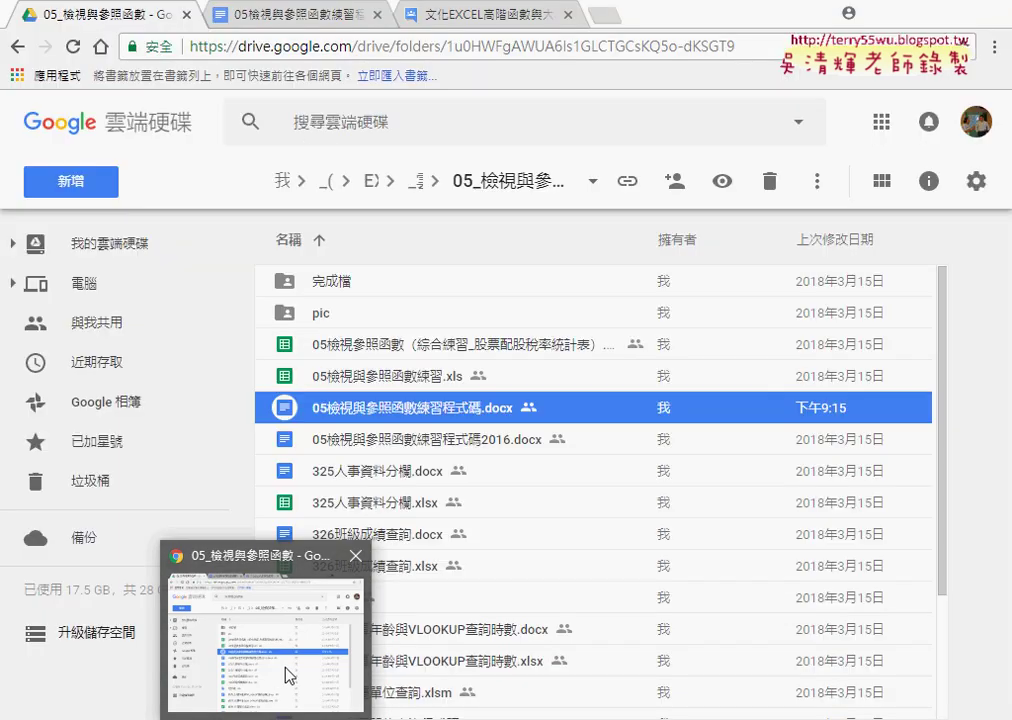
left_click(289, 673)
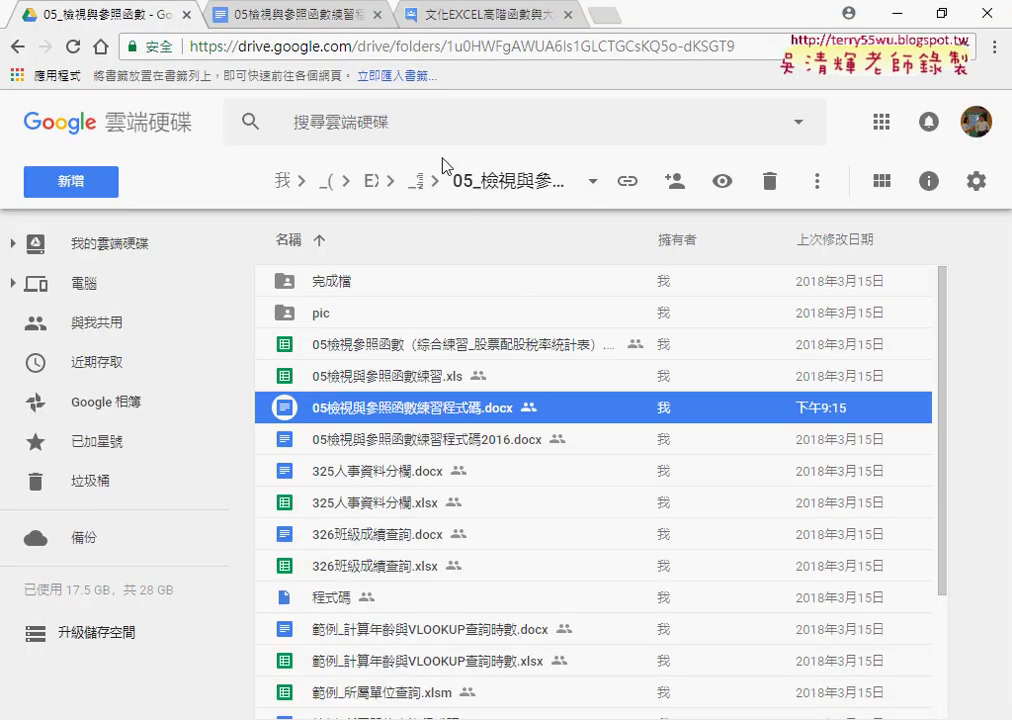
left_click(241, 18)
scroll(421, 333, "down", 4)
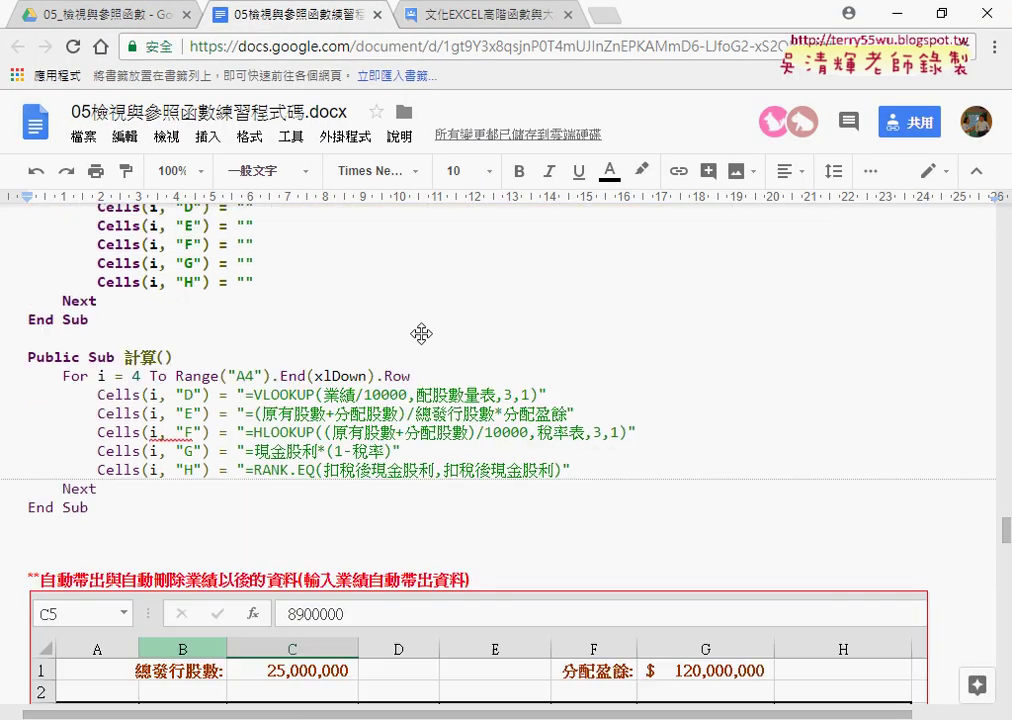
scroll(421, 333, "down", 5)
scroll(421, 333, "up", 4)
scroll(395, 325, "down", 3)
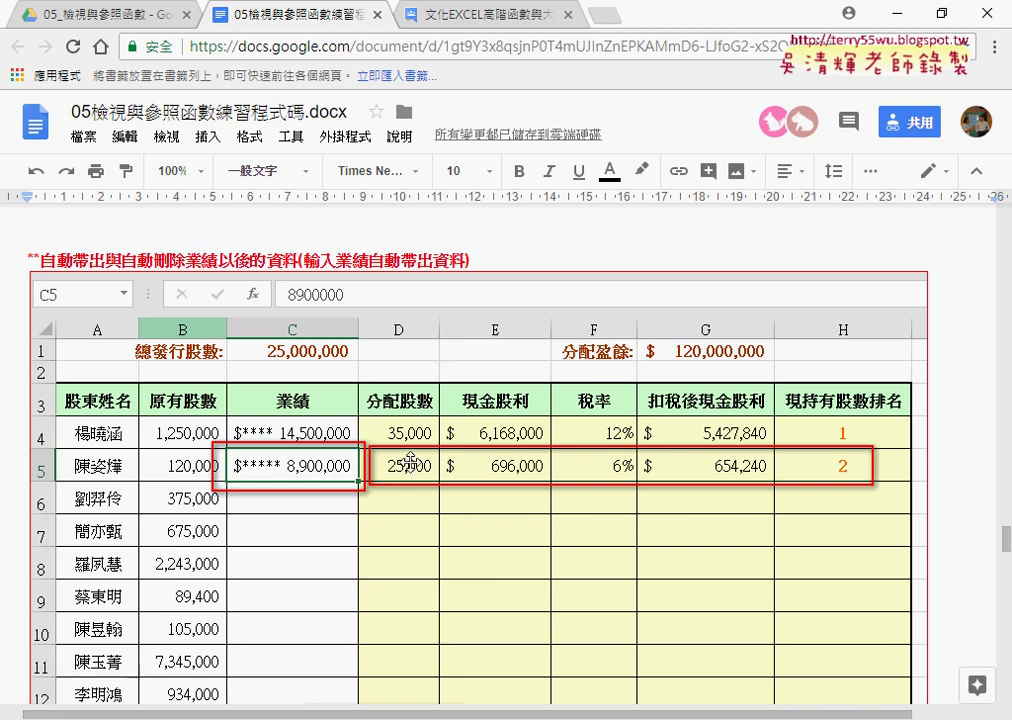
Scroll down to the Worksheet_Change procedure for the 股票配股 (自動輸入) sheet
scroll(487, 570, "down", 5)
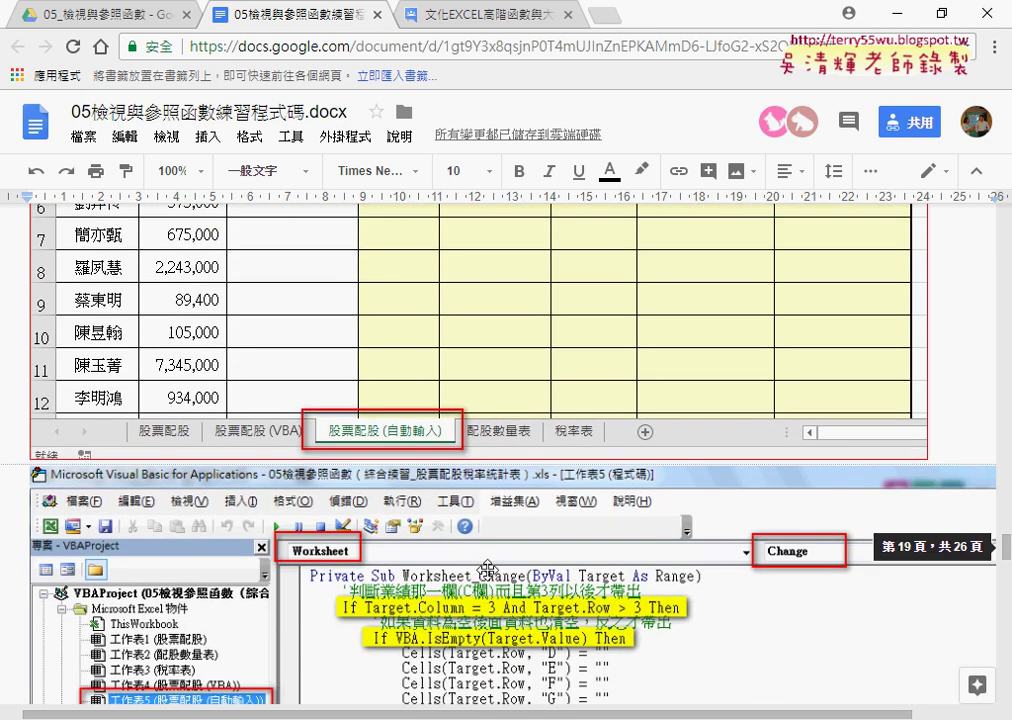